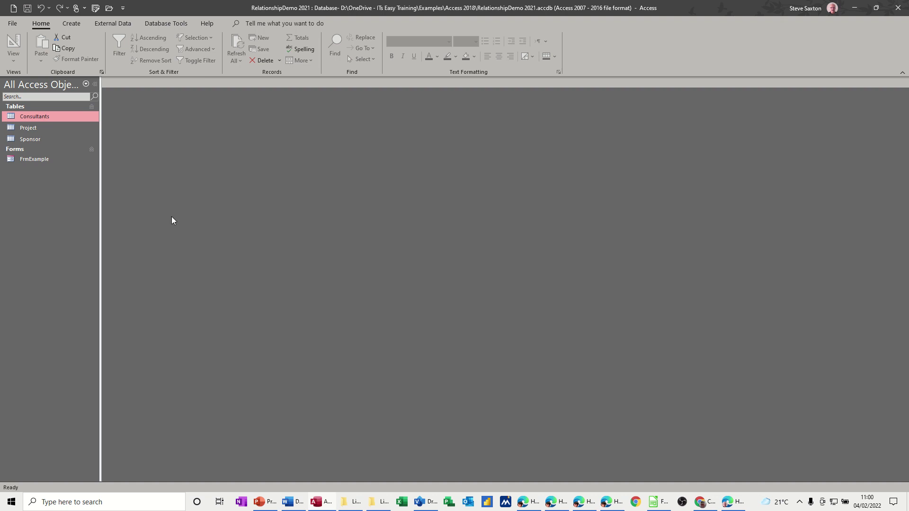
# Inspect the Consultants, Project and Sponsor tables and the FrmExample form, closing each afterward
pyautogui.doubleClick(38, 117)
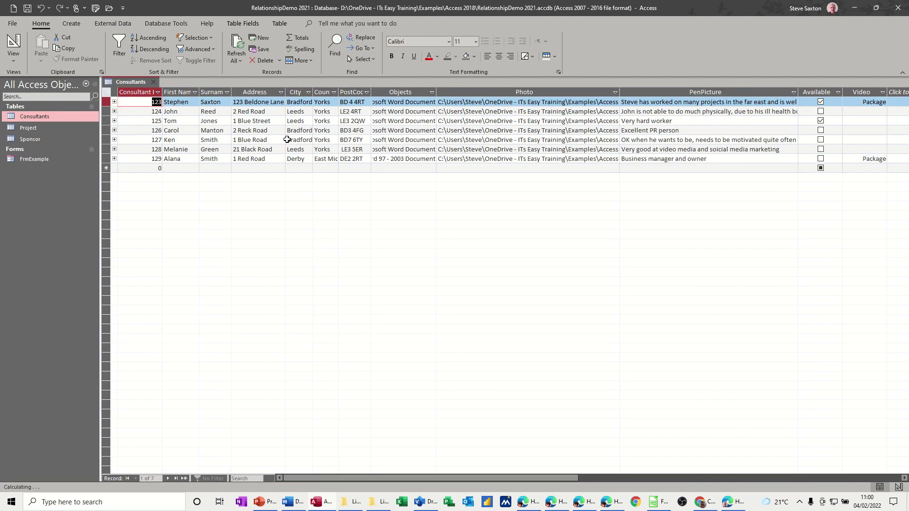
pyautogui.click(152, 81)
pyautogui.doubleClick(38, 128)
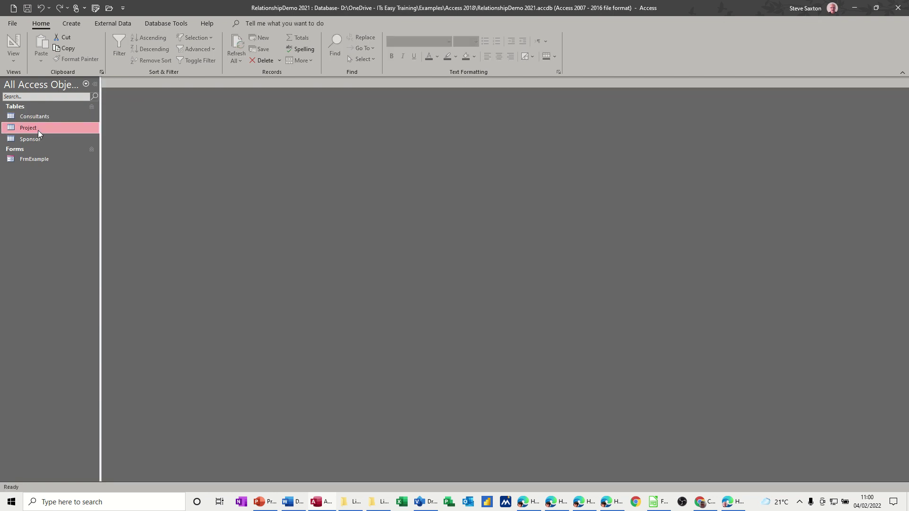
pyautogui.doubleClick(49, 140)
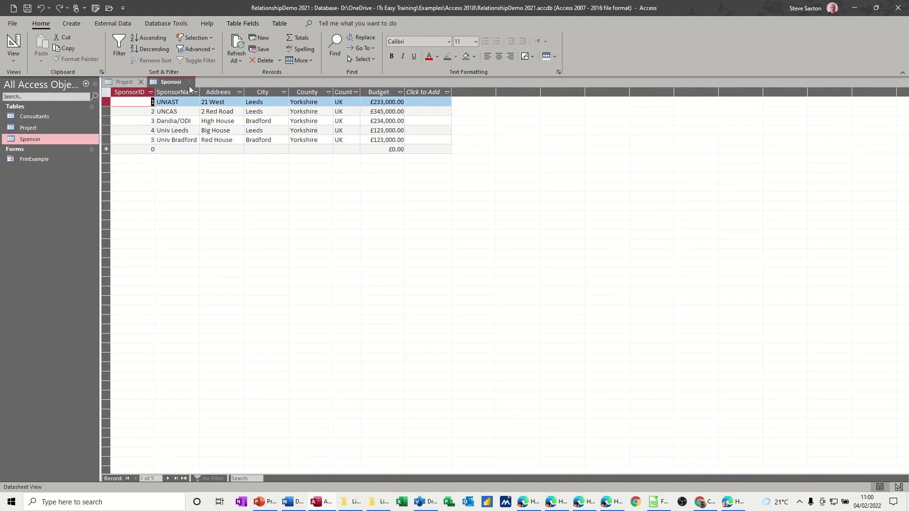
pyautogui.click(188, 82)
pyautogui.click(145, 83)
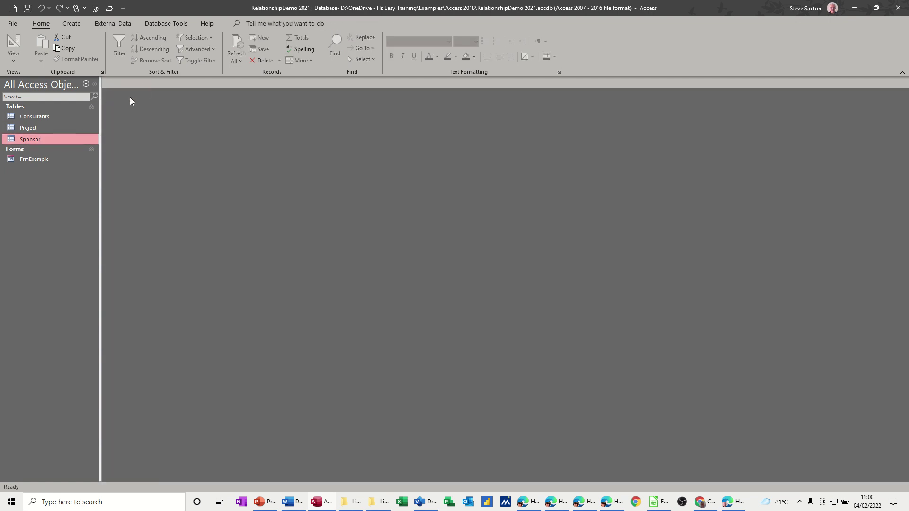
pyautogui.doubleClick(40, 158)
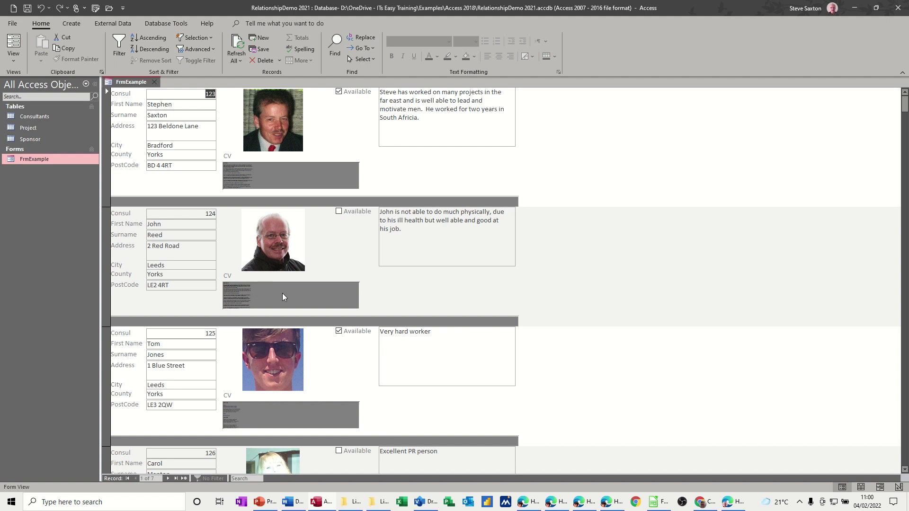
pyautogui.click(154, 83)
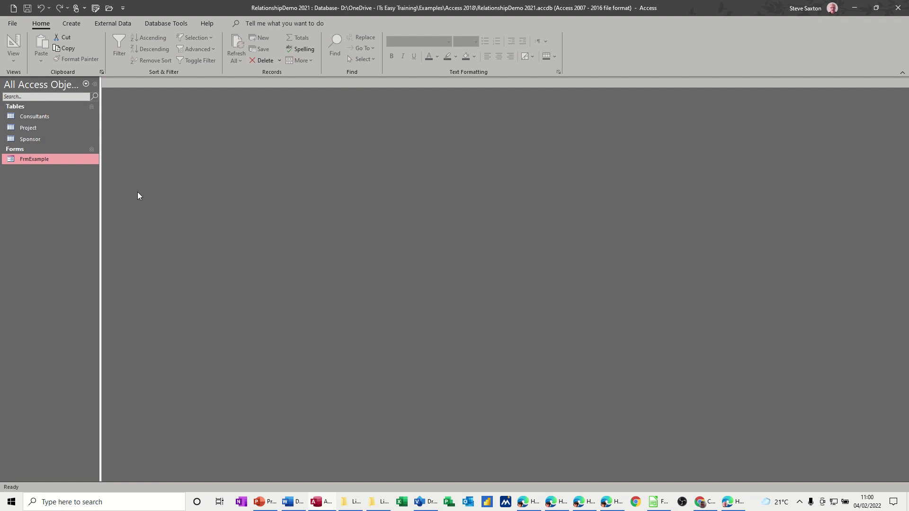
# Review the Relationships diagram linking Consultants one-to-many to Project on ConsultID, then close it
pyautogui.click(161, 23)
pyautogui.click(118, 52)
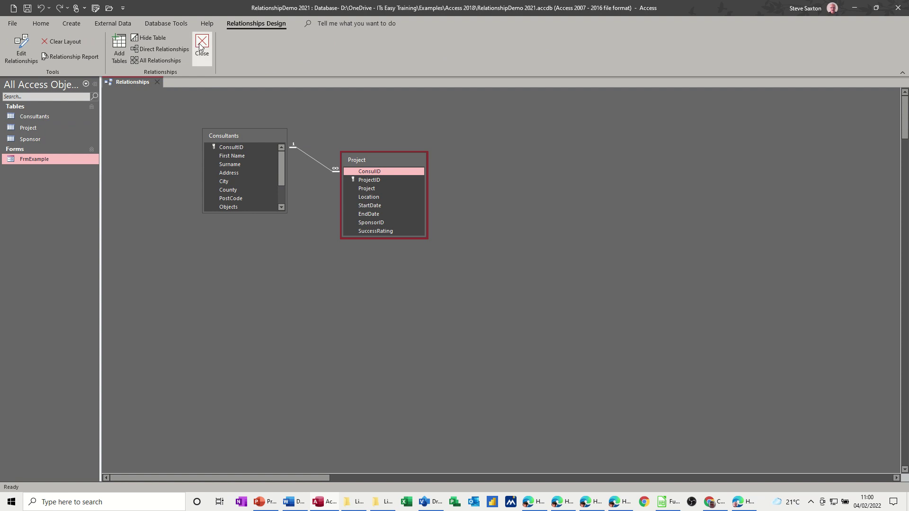
pyautogui.click(203, 60)
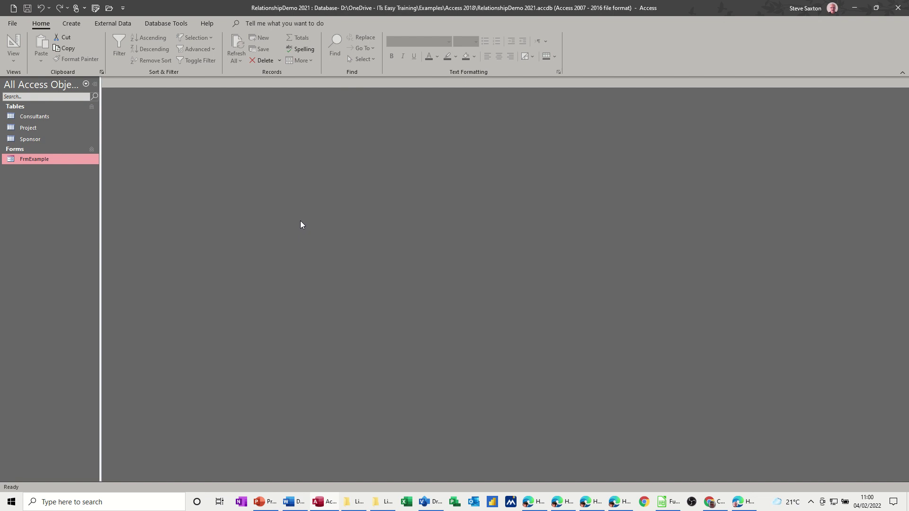
# Create the blank database Database3.accdb and close its empty Table1 without saving
pyautogui.hotkey('ctrl', 'n')
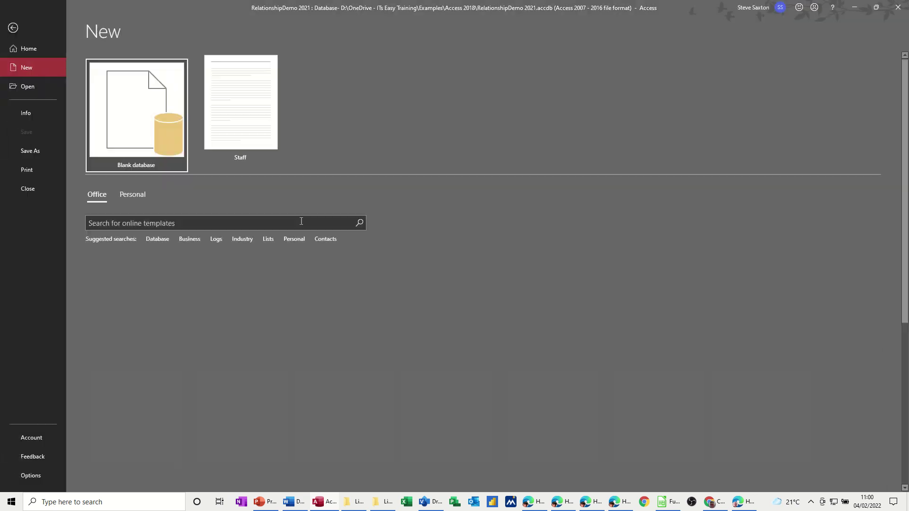
pyautogui.click(145, 115)
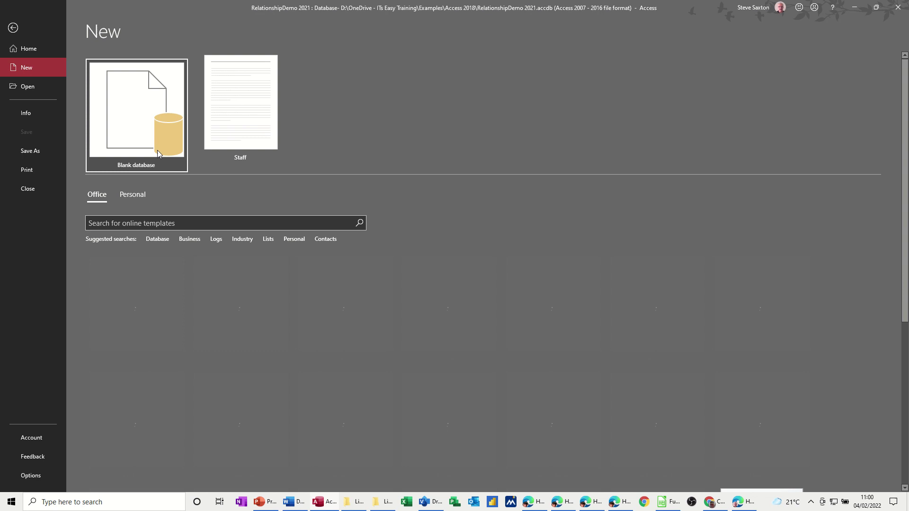
pyautogui.press('Return')
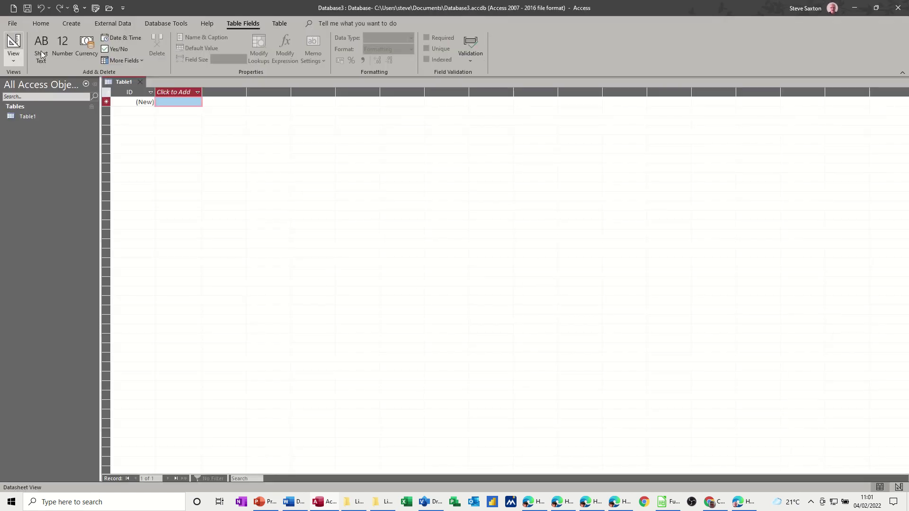
pyautogui.click(141, 82)
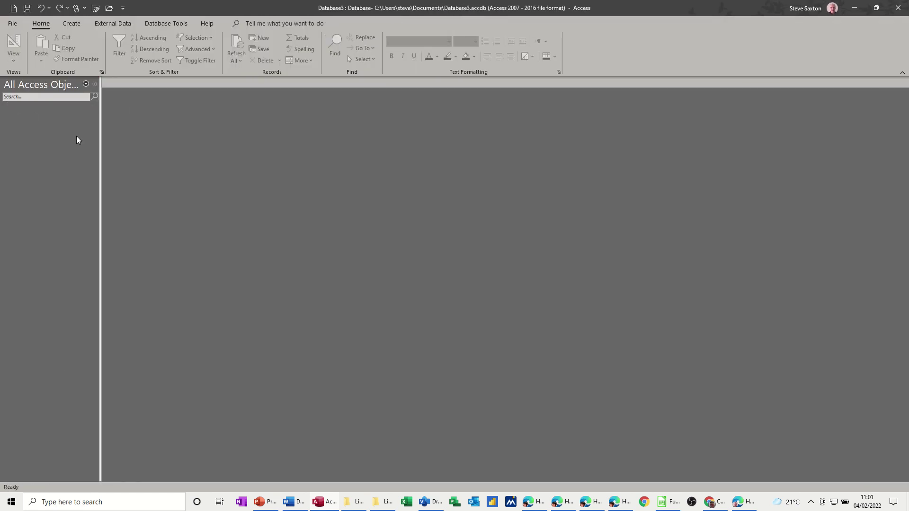
# Set up an Access import from RelationshipDemo 2021.accdb in the Examples\Access 2018 folder
pyautogui.click(106, 27)
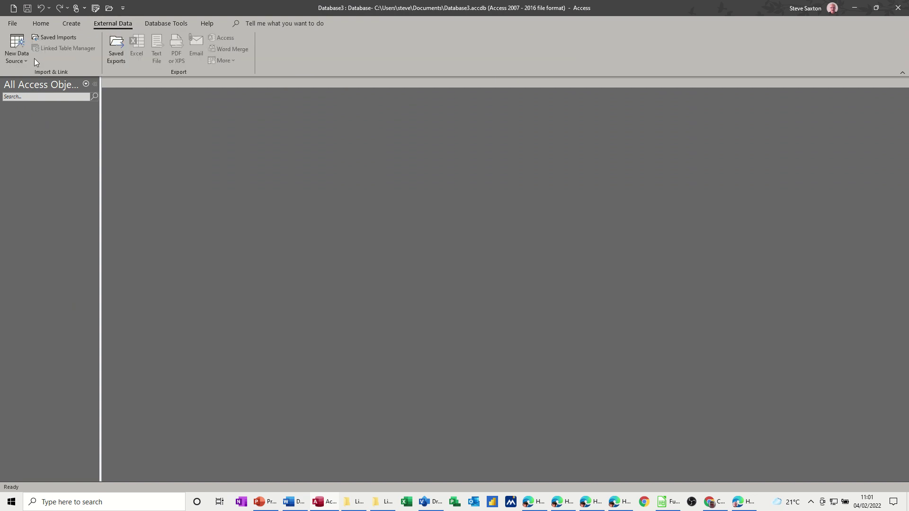
pyautogui.click(22, 61)
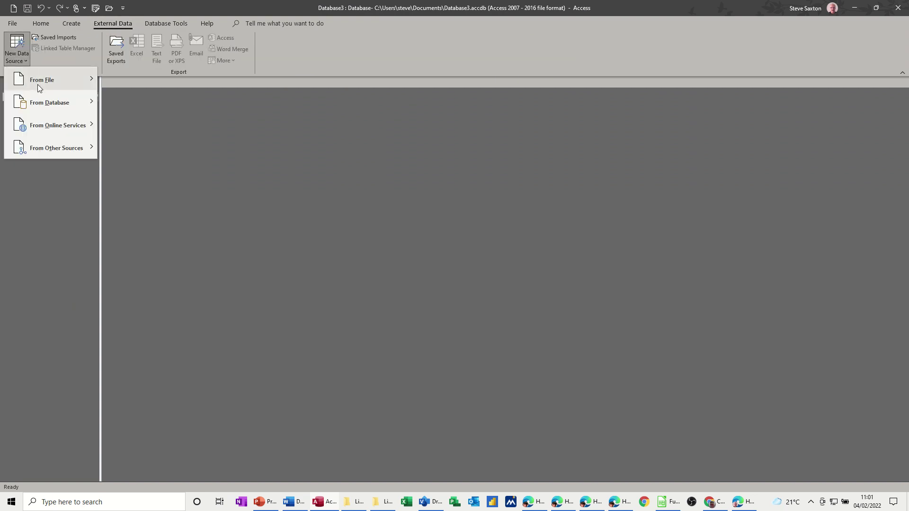
pyautogui.moveTo(40, 101)
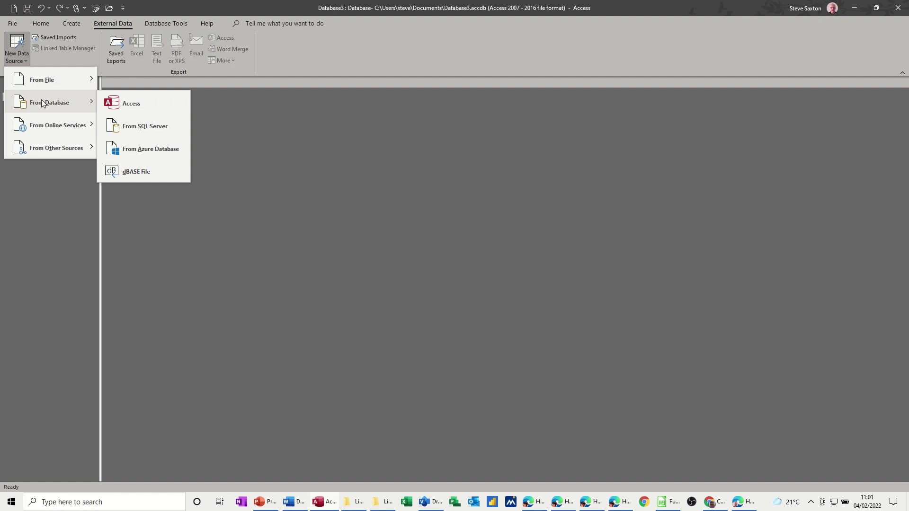
pyautogui.click(109, 104)
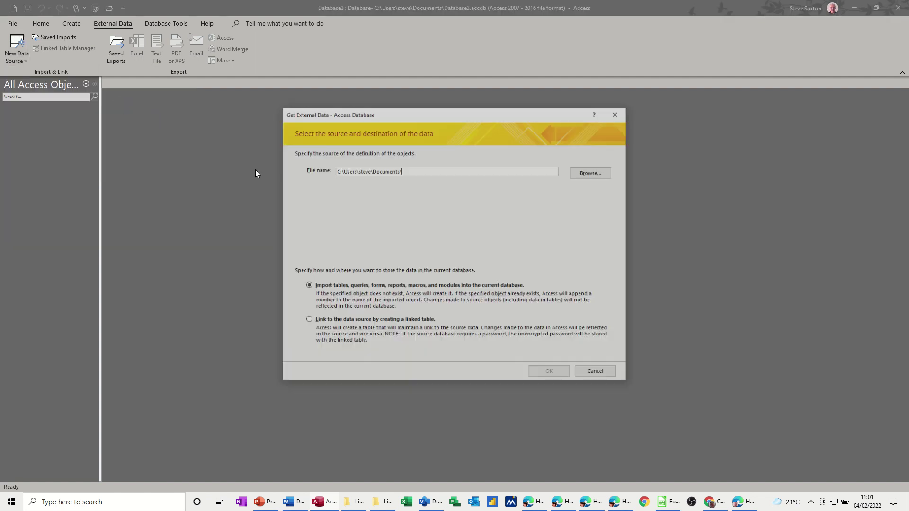
pyautogui.click(593, 173)
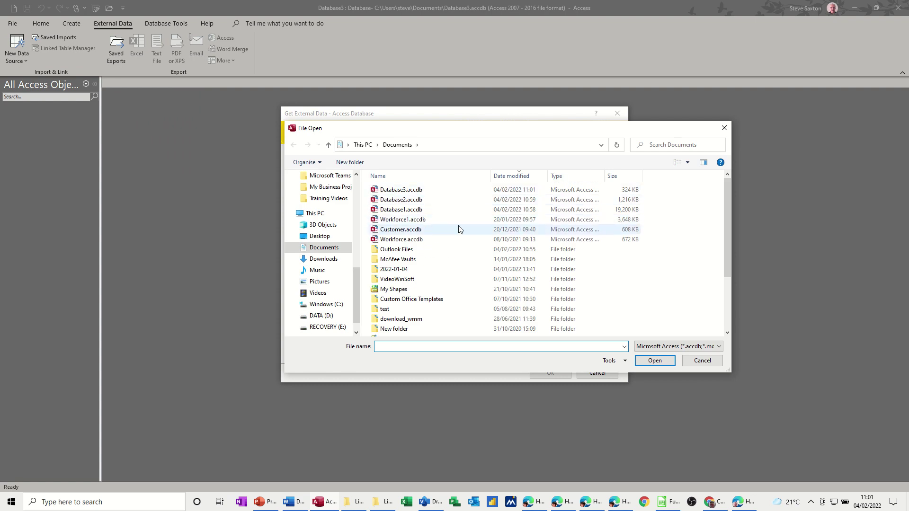
pyautogui.scroll(3, 358, 278)
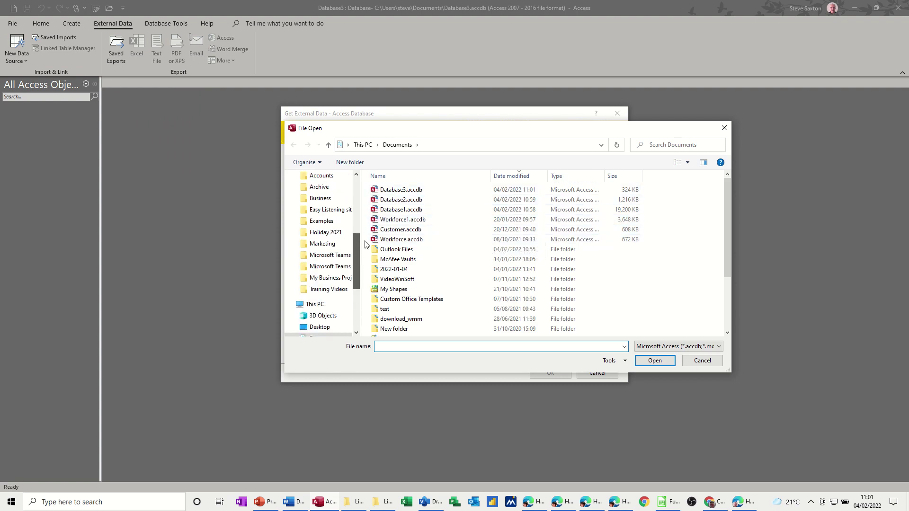
pyautogui.click(329, 238)
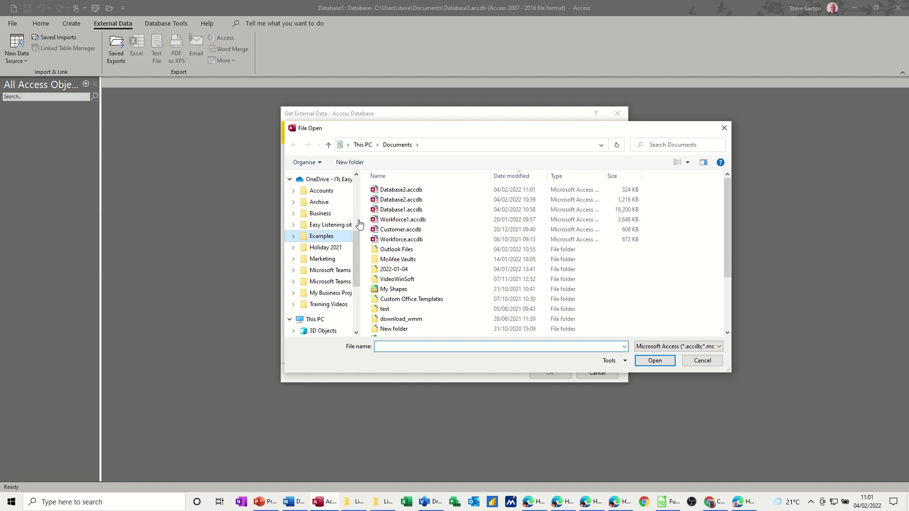
pyautogui.doubleClick(396, 191)
pyautogui.scroll(-5, 397, 194)
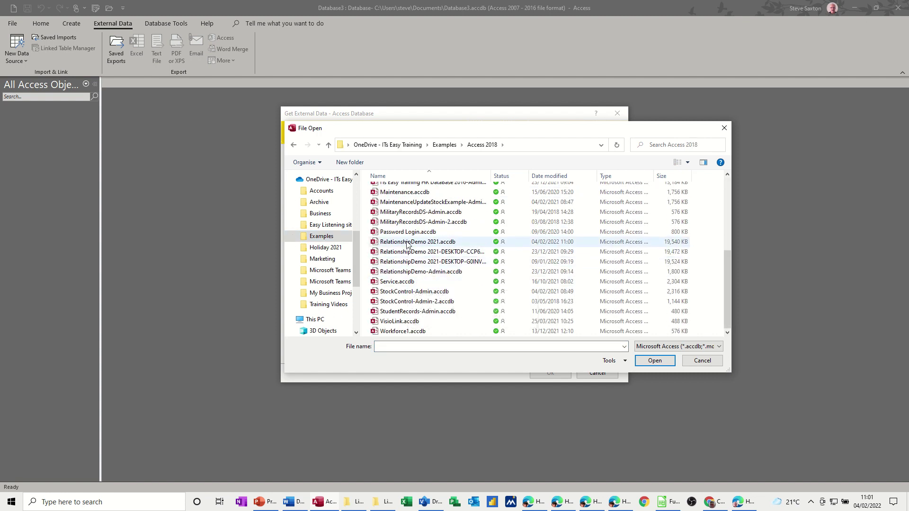
pyautogui.doubleClick(391, 241)
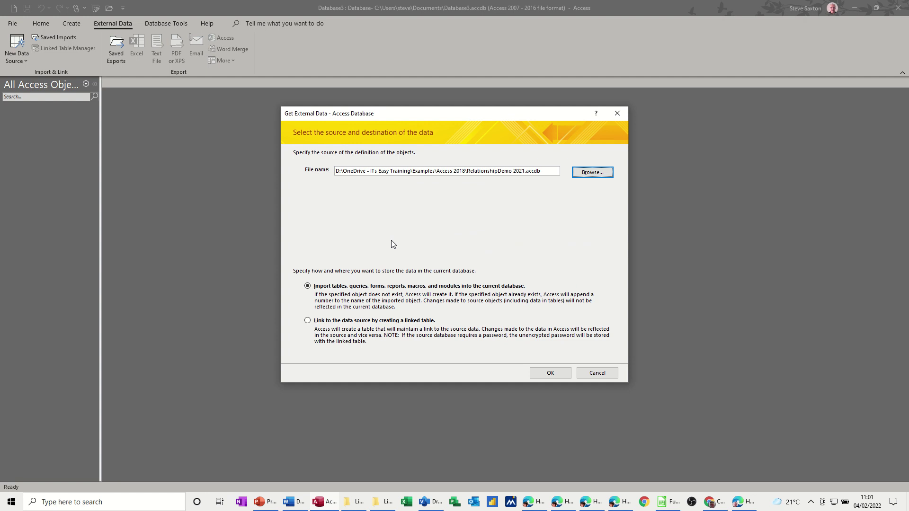
pyautogui.click(550, 374)
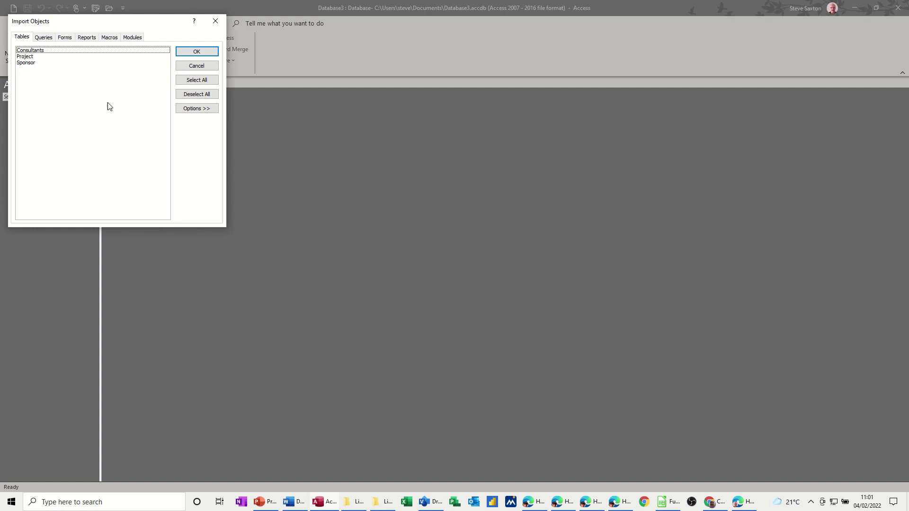
# Select all three tables (Consultants, Project, Sponsor) and import them
pyautogui.click(34, 52)
pyautogui.click(193, 82)
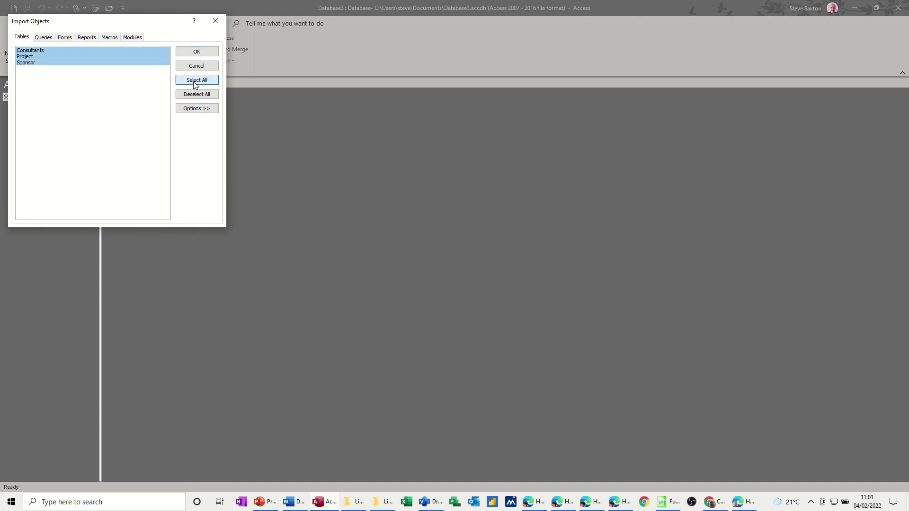
pyautogui.click(191, 52)
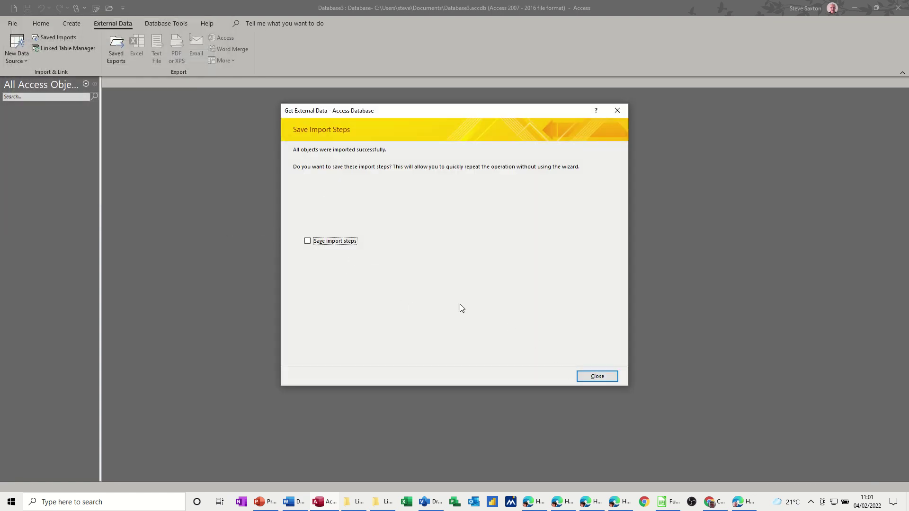
# Finish the import without saving steps, then delete the two Consultants records without linked projects
pyautogui.click(598, 379)
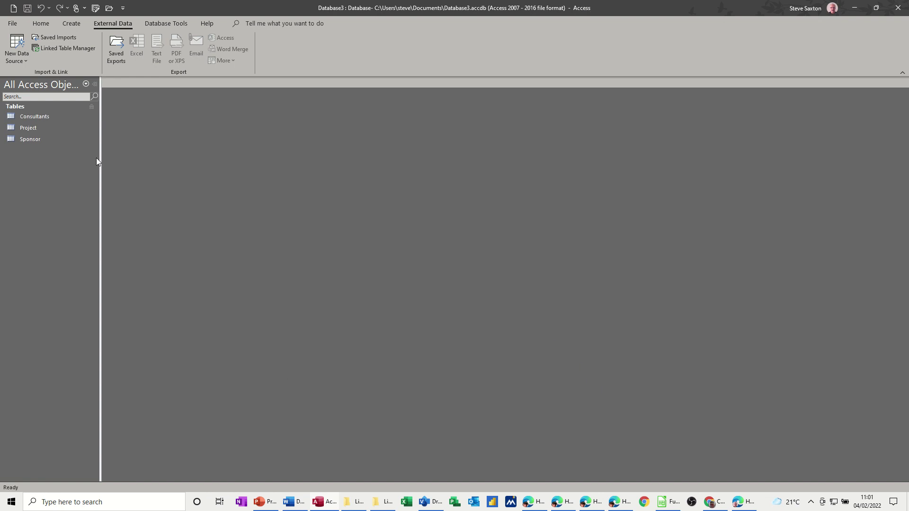
pyautogui.doubleClick(49, 116)
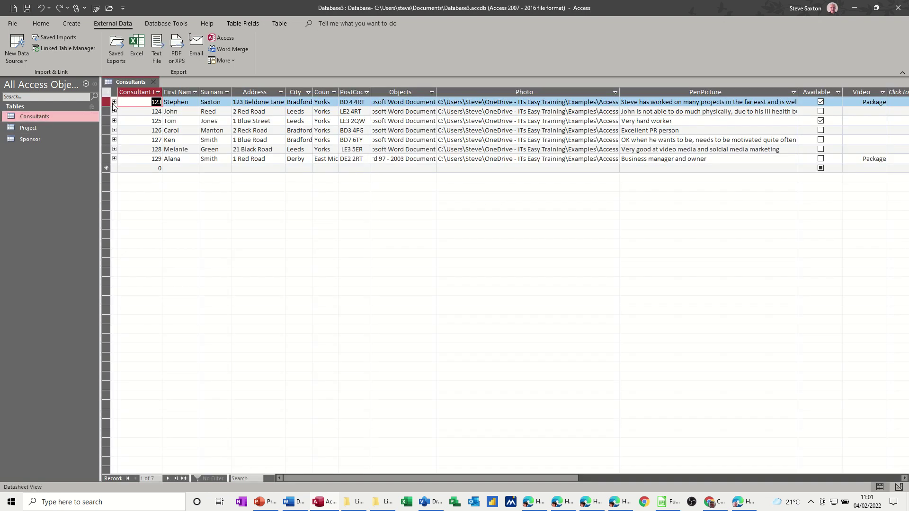
pyautogui.moveTo(106, 101); pyautogui.dragTo(109, 156)
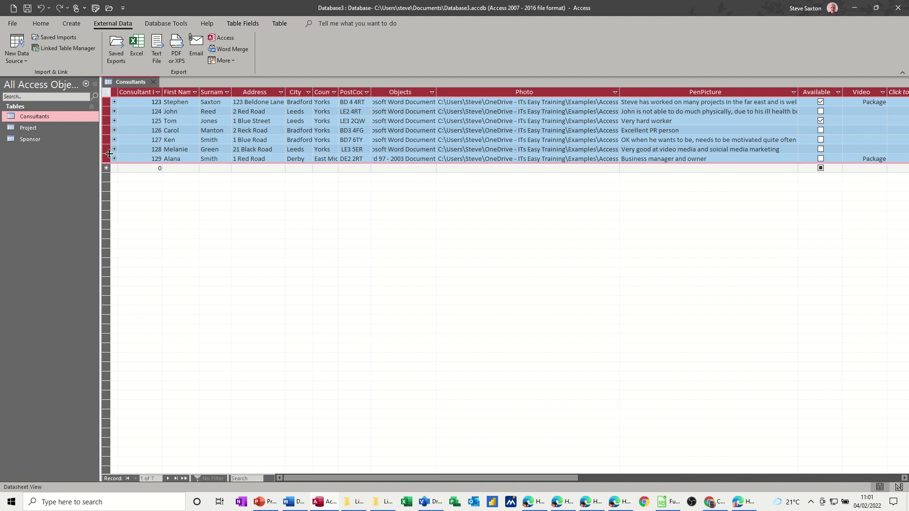
pyautogui.press('Delete')
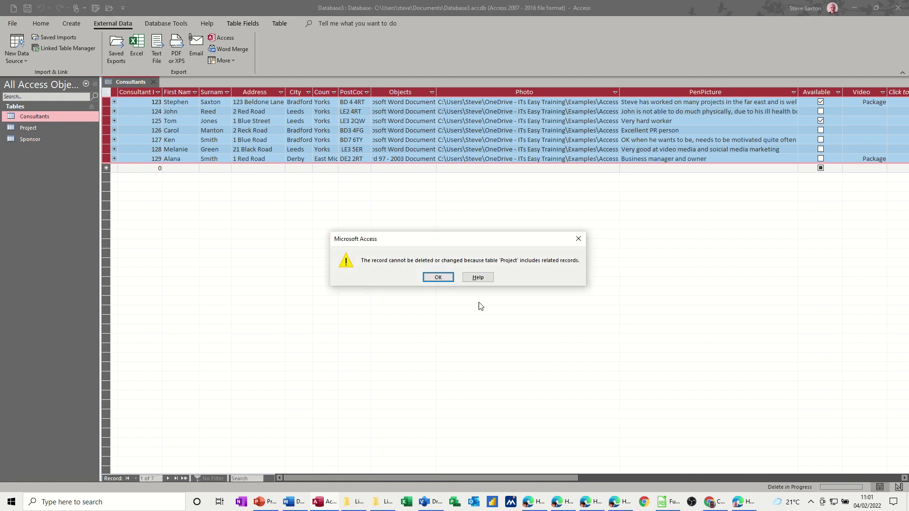
pyautogui.click(436, 280)
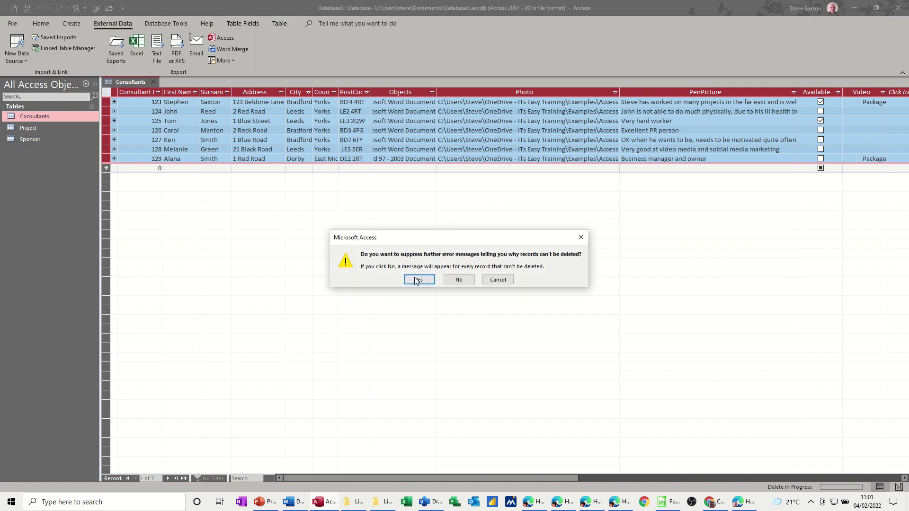
pyautogui.click(418, 279)
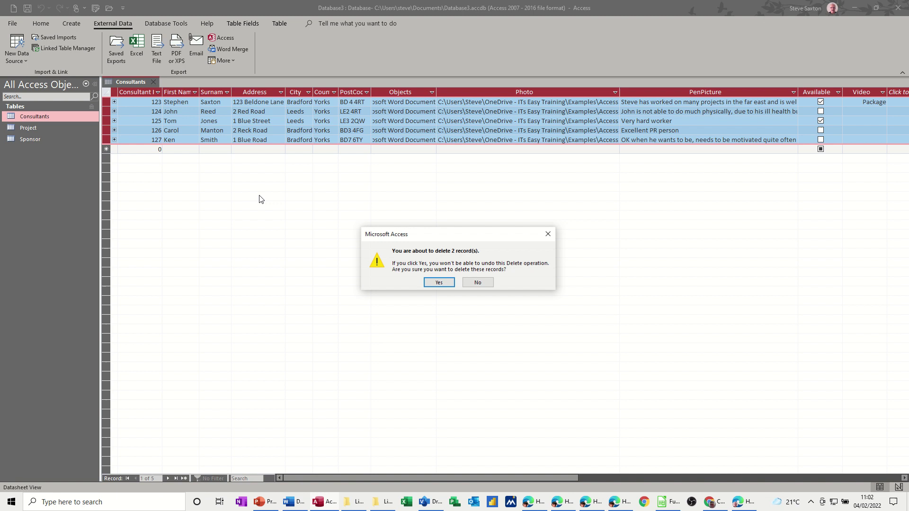
pyautogui.click(436, 282)
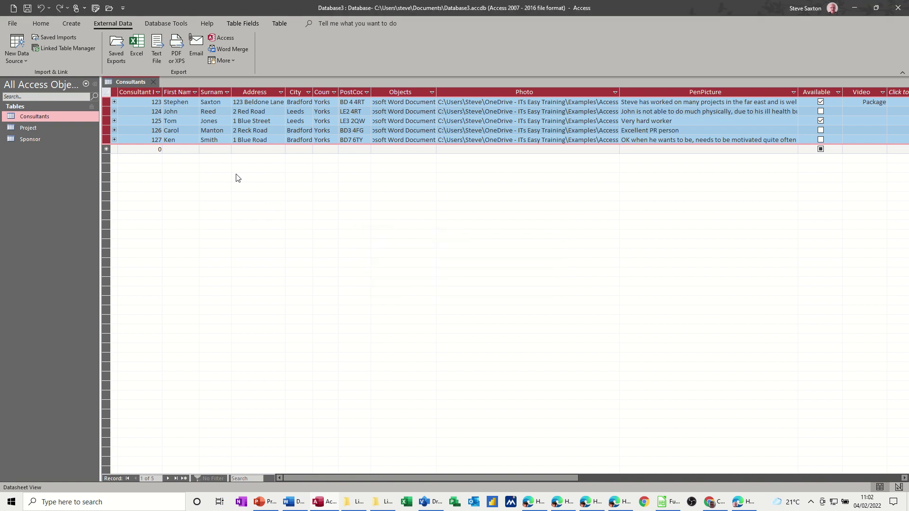
pyautogui.click(111, 109)
pyautogui.press('Delete')
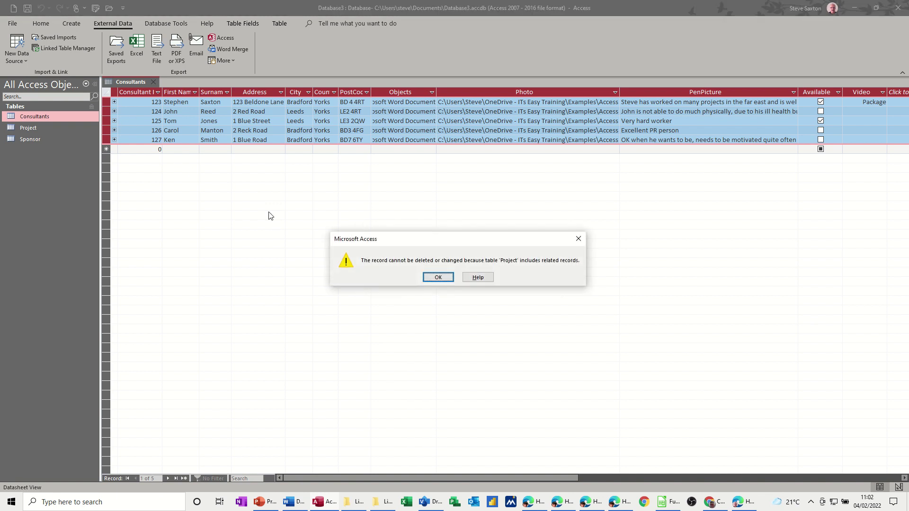
pyautogui.click(436, 279)
pyautogui.click(432, 279)
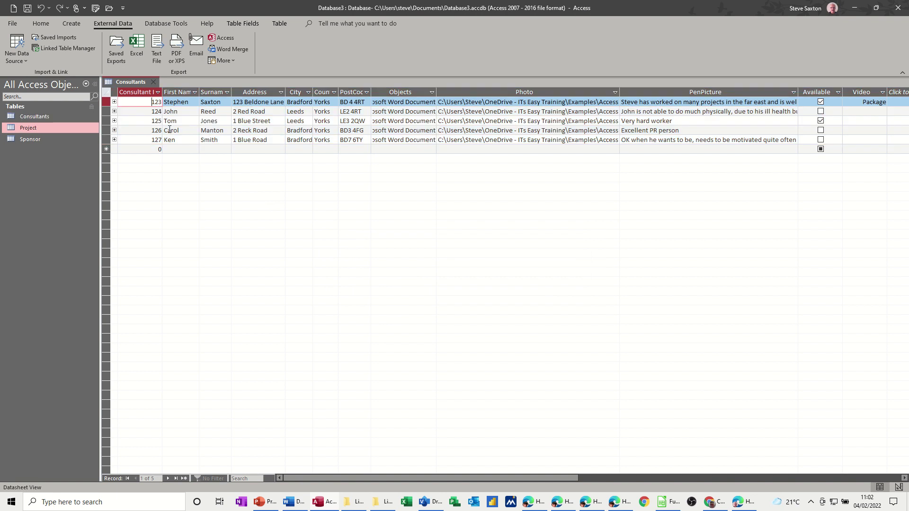
# Delete all seven records from the Project table
pyautogui.doubleClick(55, 126)
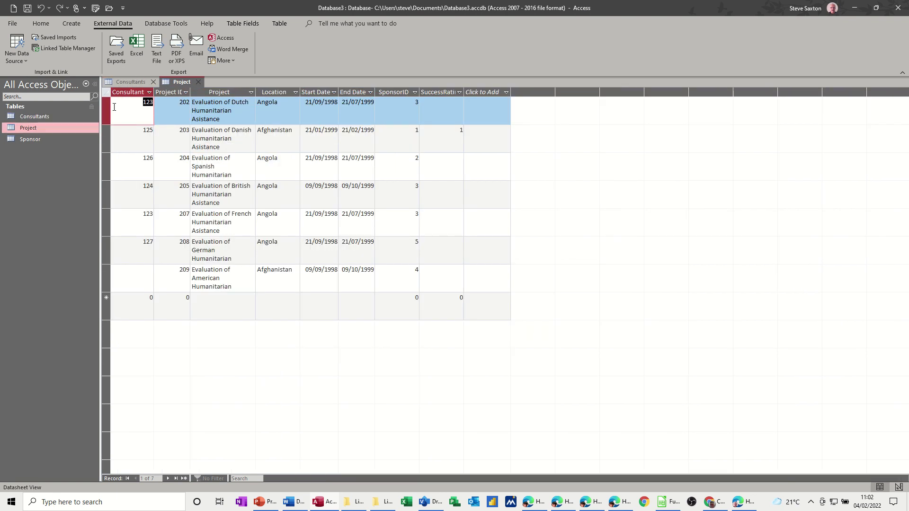
pyautogui.moveTo(107, 106); pyautogui.dragTo(147, 274)
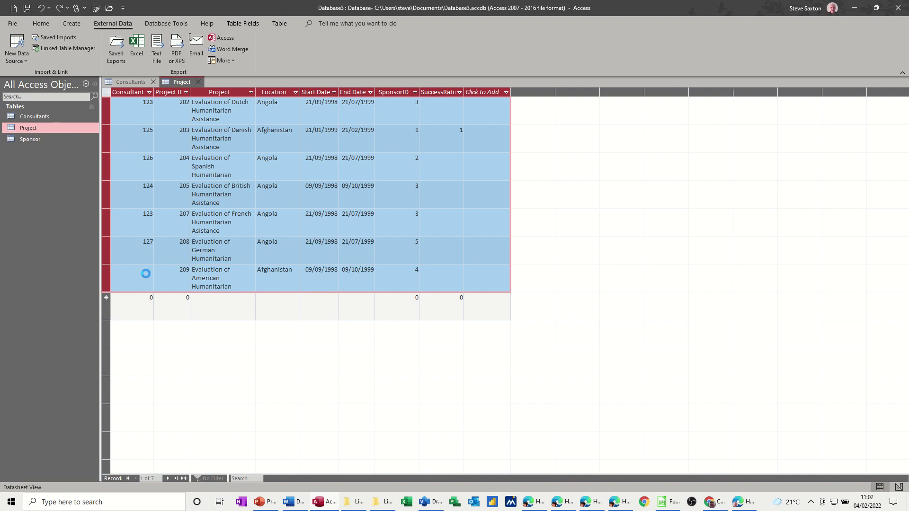
pyautogui.press('Delete')
pyautogui.click(453, 284)
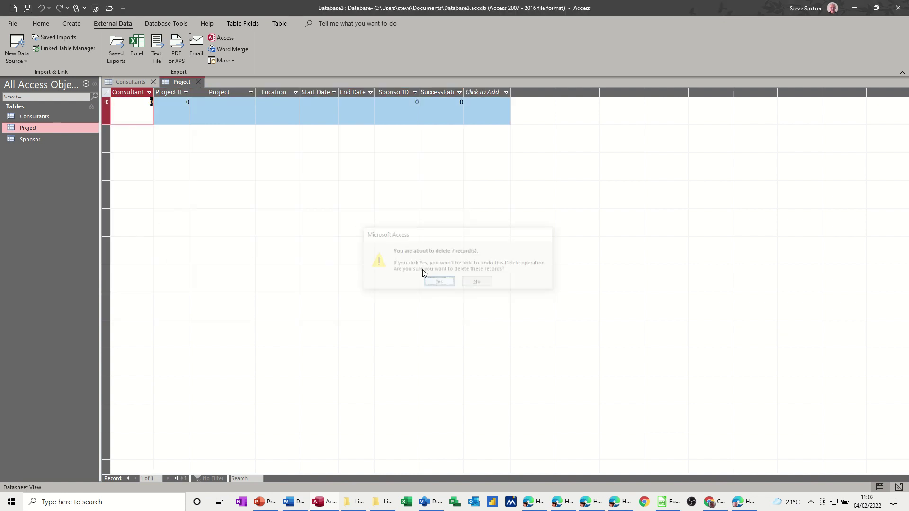
# Delete the five remaining Consultants records
pyautogui.click(135, 83)
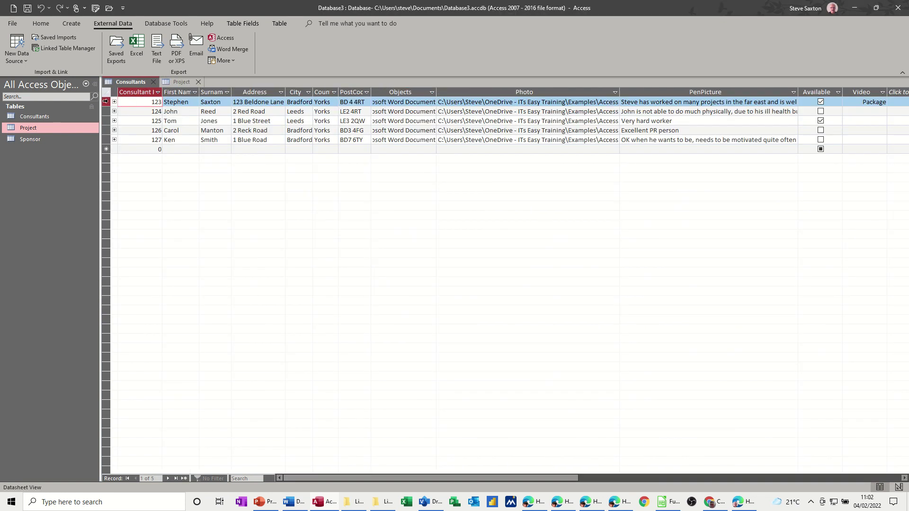
pyautogui.moveTo(107, 102); pyautogui.dragTo(108, 139)
pyautogui.press('Delete')
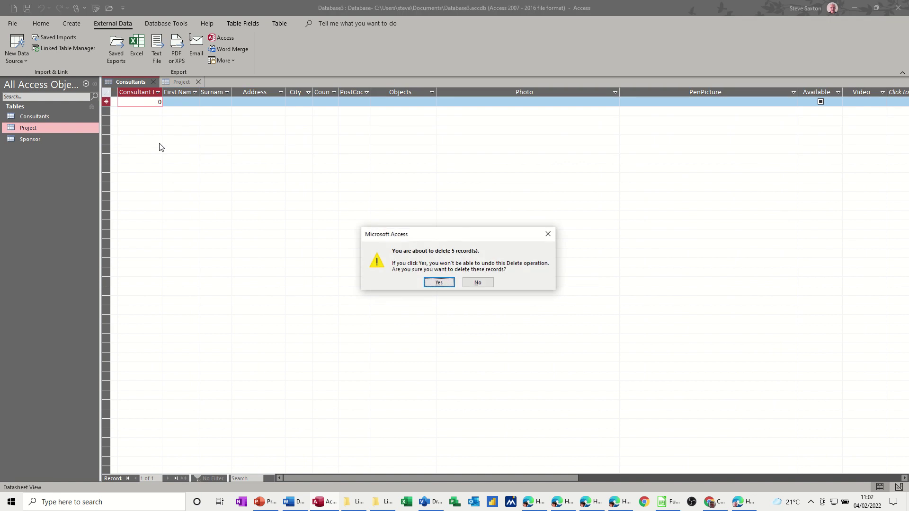
pyautogui.click(434, 283)
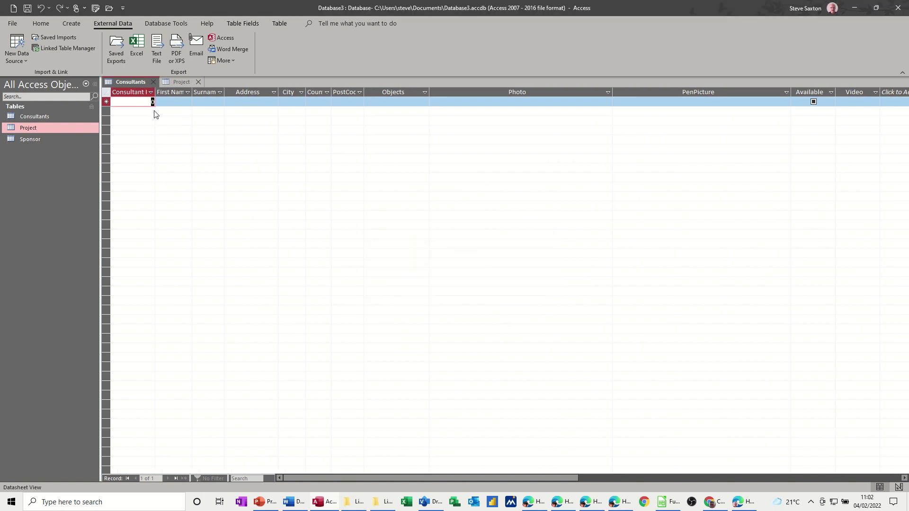
# Delete all five Sponsor records, then close the Sponsor and Project tables
pyautogui.doubleClick(37, 141)
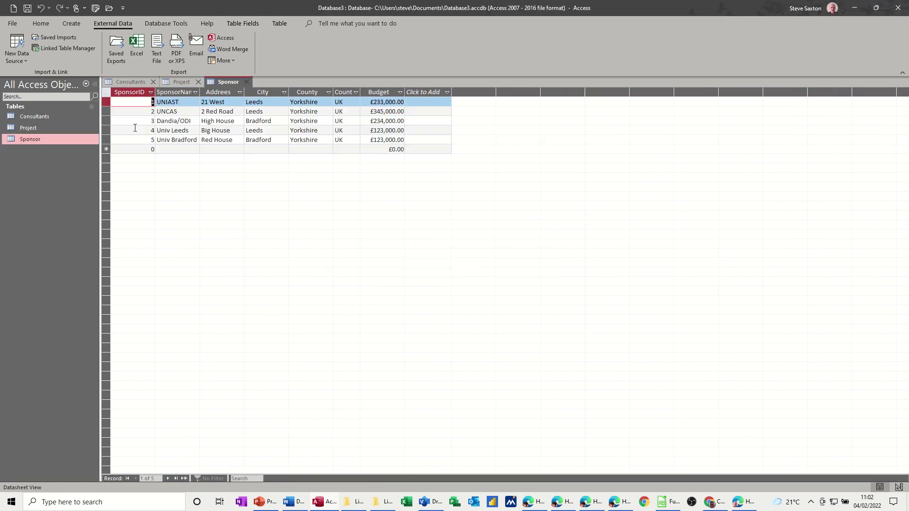
pyautogui.moveTo(107, 104); pyautogui.dragTo(106, 136)
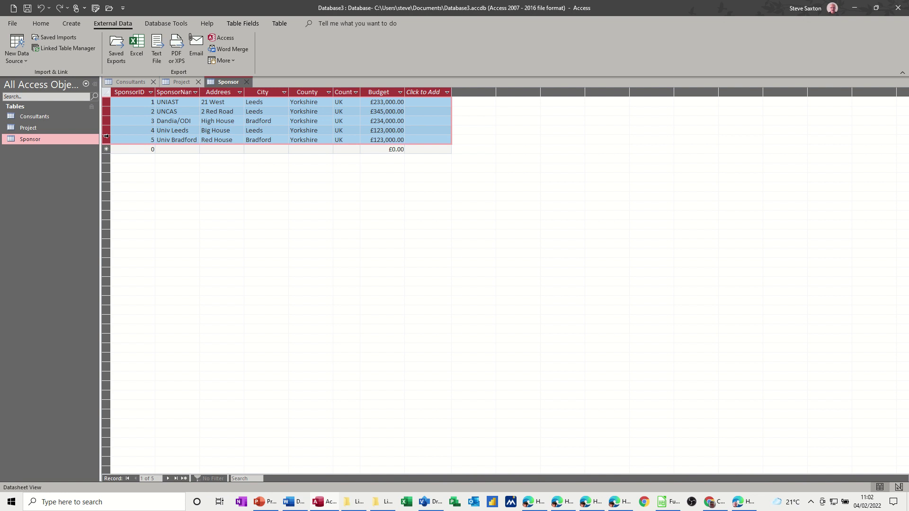
pyautogui.press('Delete')
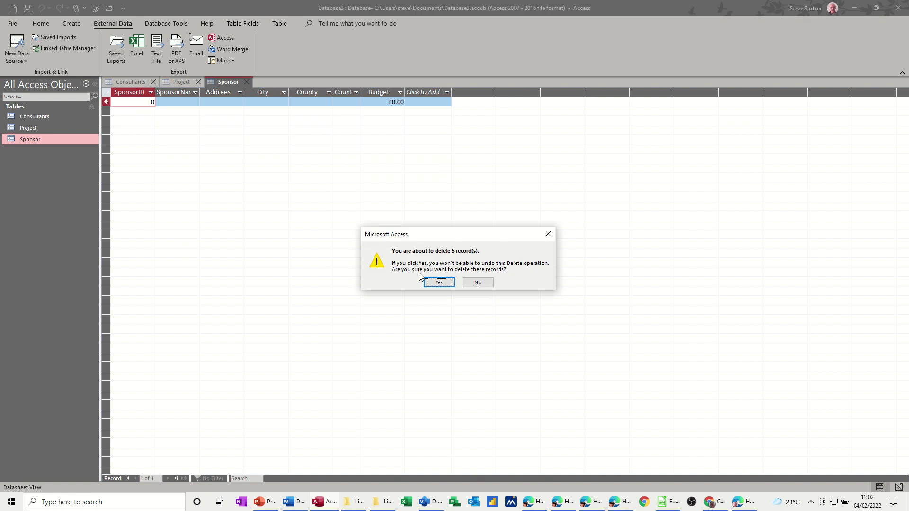
pyautogui.click(434, 283)
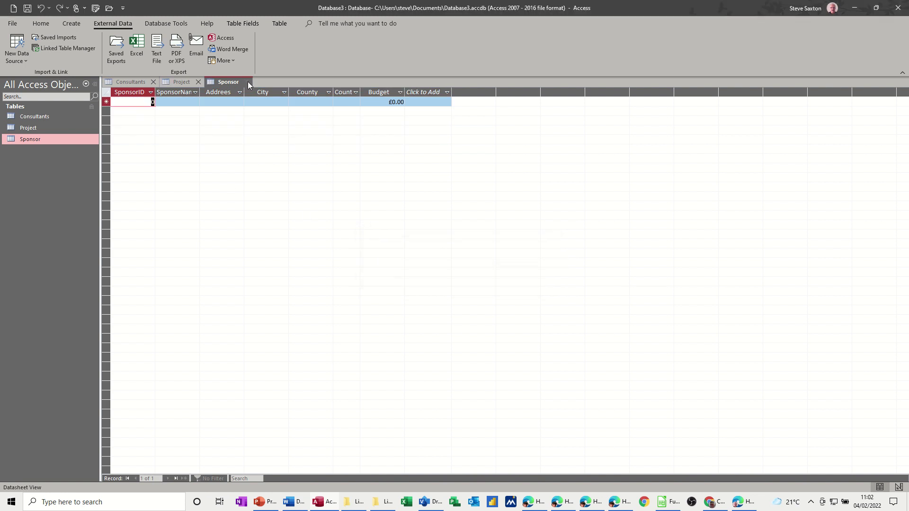
pyautogui.click(247, 81)
pyautogui.click(199, 84)
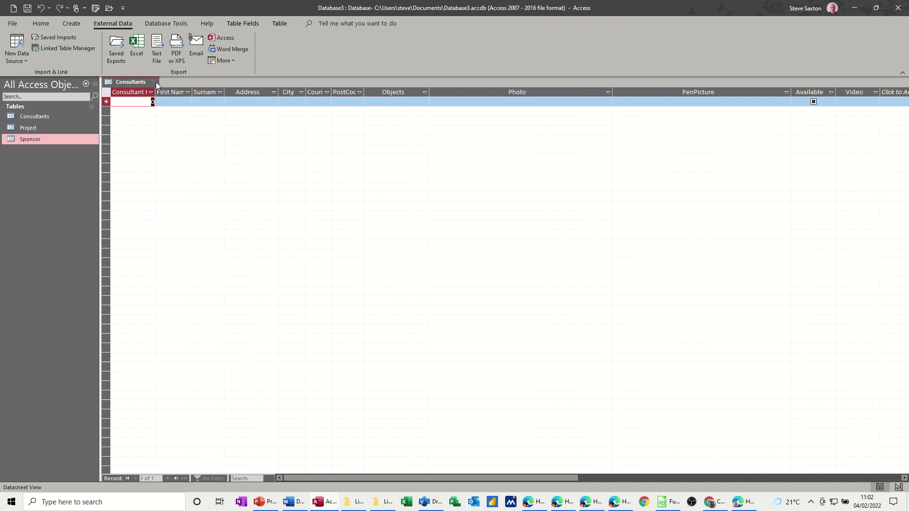
# Add Sponsor to the Relationships layout and arrange Consultants, Project and Sponsor side by side
pyautogui.click(154, 81)
pyautogui.click(166, 23)
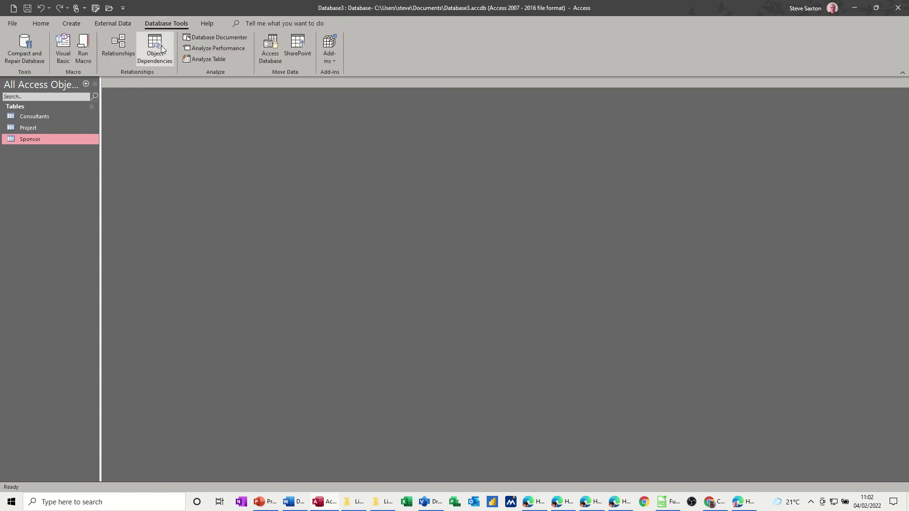
pyautogui.click(118, 45)
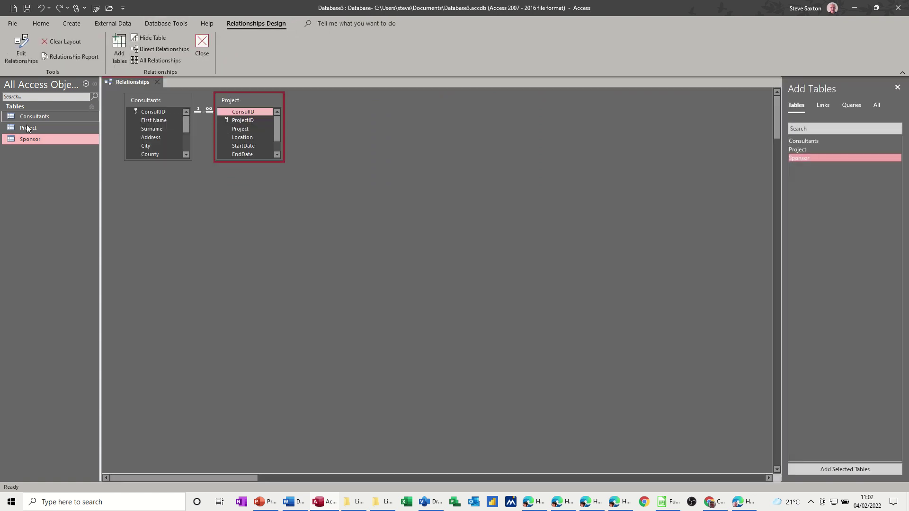
pyautogui.moveTo(24, 141); pyautogui.dragTo(166, 211)
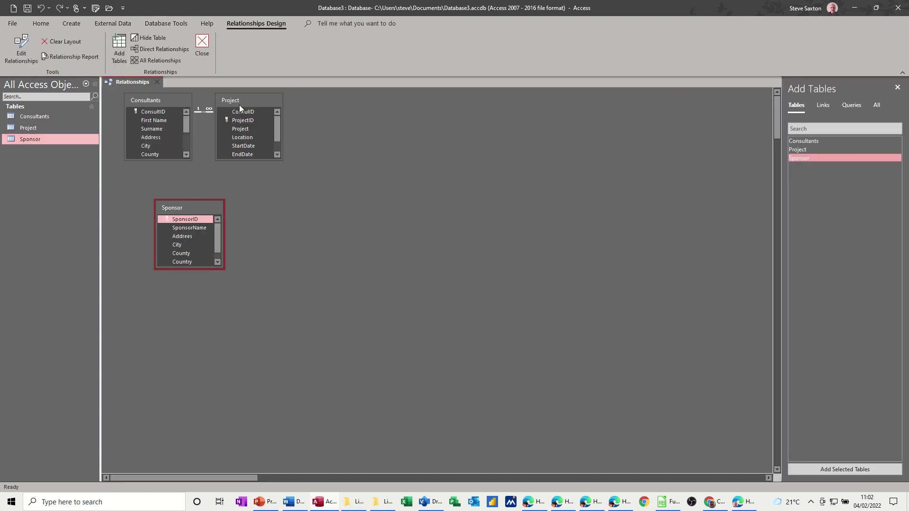
pyautogui.moveTo(240, 104); pyautogui.dragTo(386, 138)
pyautogui.moveTo(170, 104); pyautogui.dragTo(324, 142)
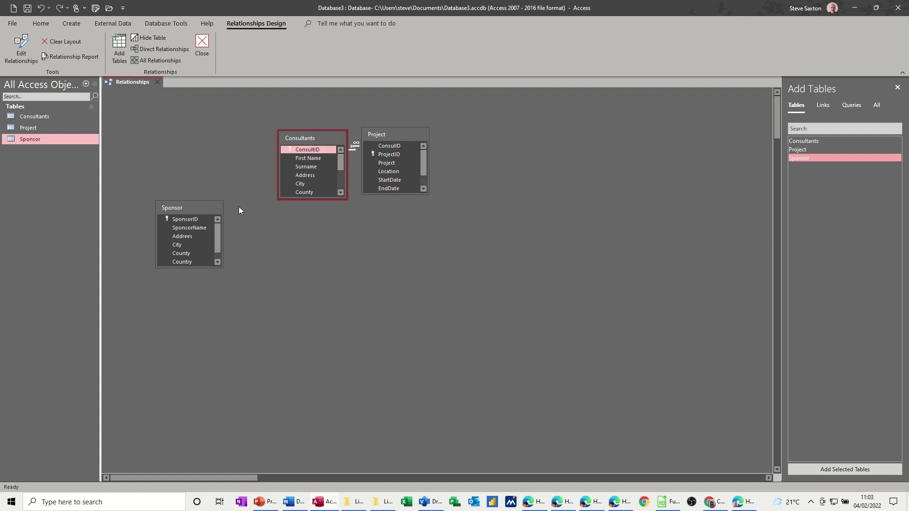
pyautogui.moveTo(330, 199); pyautogui.dragTo(327, 220)
pyautogui.moveTo(311, 137); pyautogui.dragTo(289, 134)
pyautogui.moveTo(188, 202); pyautogui.dragTo(499, 134)
pyautogui.moveTo(406, 195); pyautogui.dragTo(422, 224)
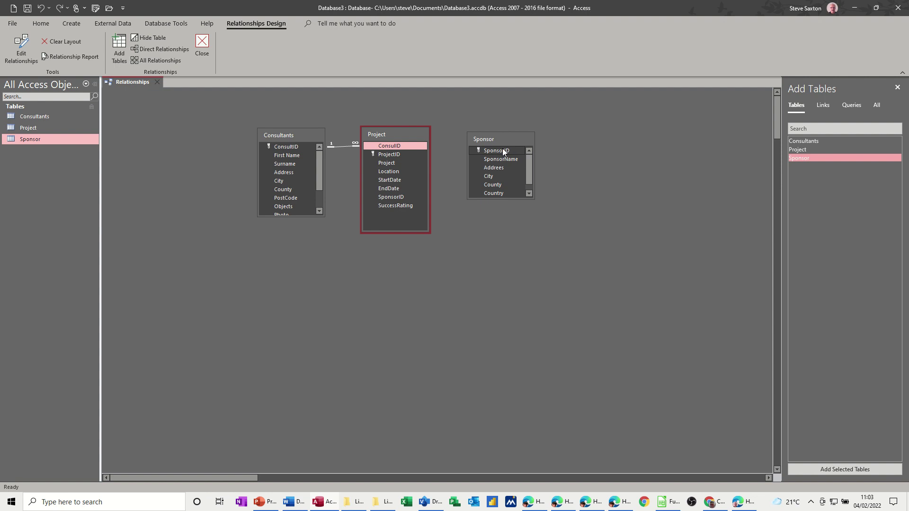
# Link Sponsor.SponsorID to Project.SponsorID with referential integrity enforced, then close the layout
pyautogui.moveTo(502, 149); pyautogui.dragTo(397, 197)
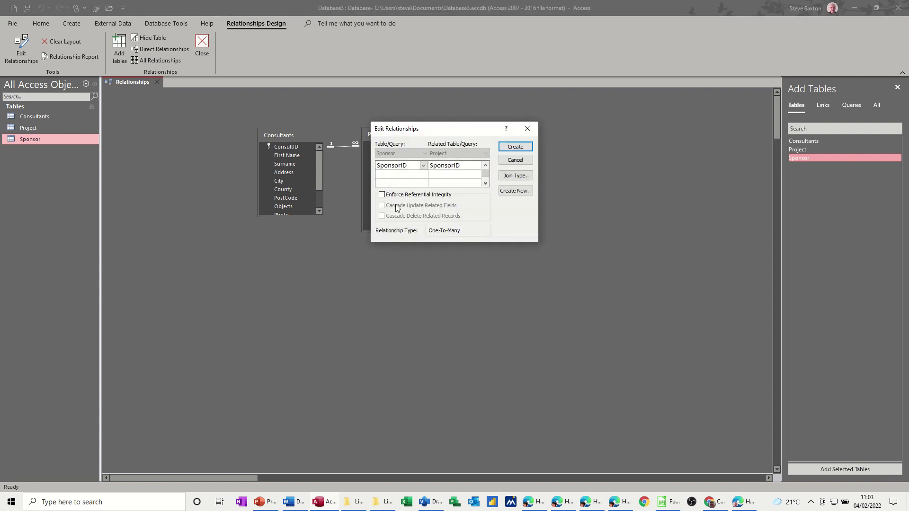
pyautogui.click(381, 195)
pyautogui.click(515, 147)
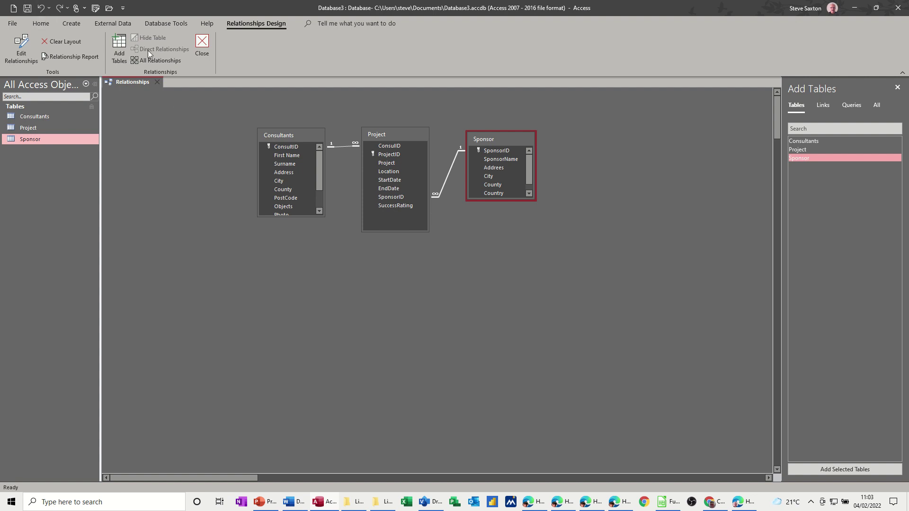
pyautogui.click(204, 49)
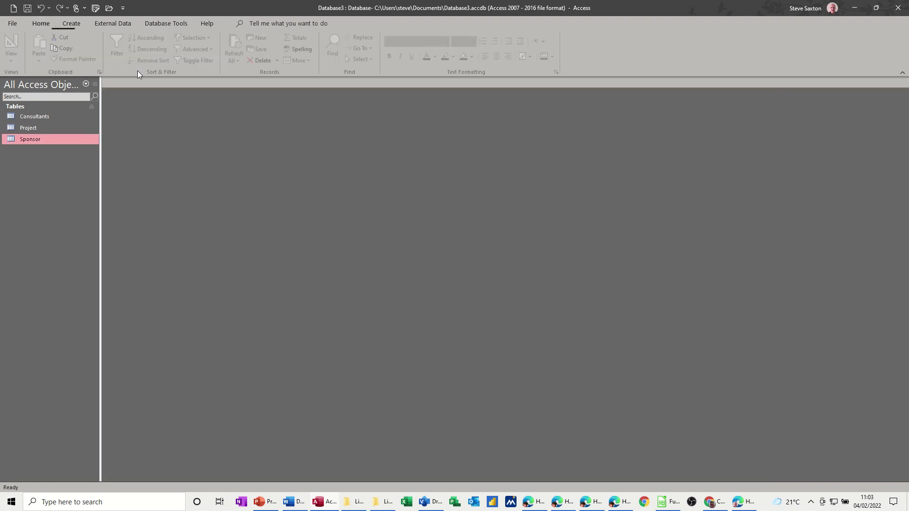
# Create a new form from the Consultants table
pyautogui.click(44, 121)
pyautogui.click(72, 25)
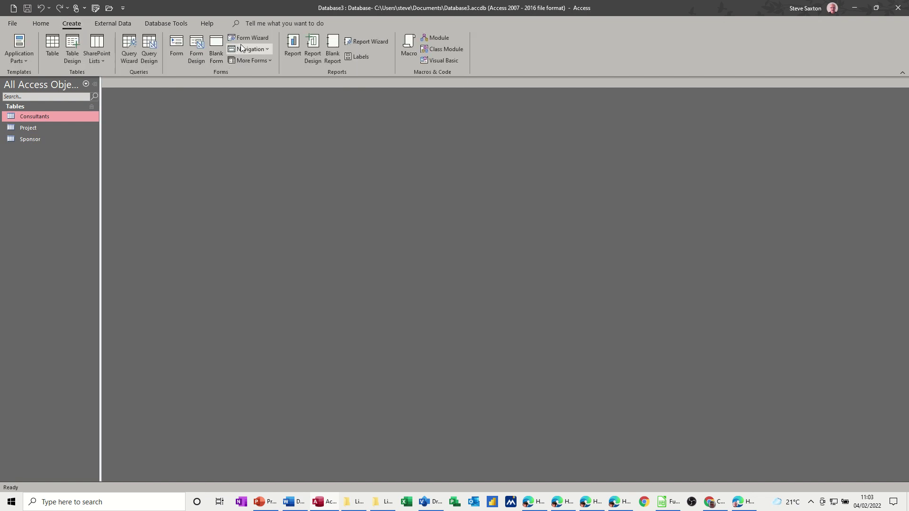
pyautogui.click(176, 47)
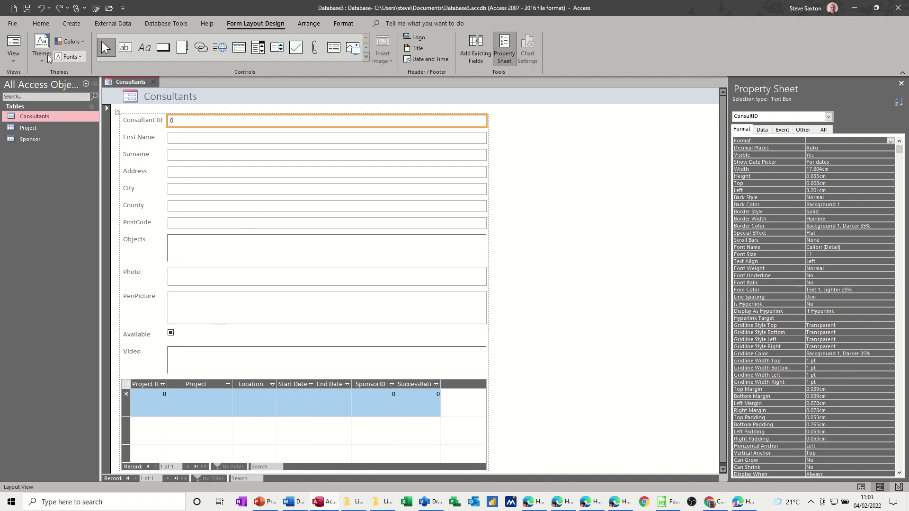
# Save the form as FrmConsultants and close it
pyautogui.click(27, 8)
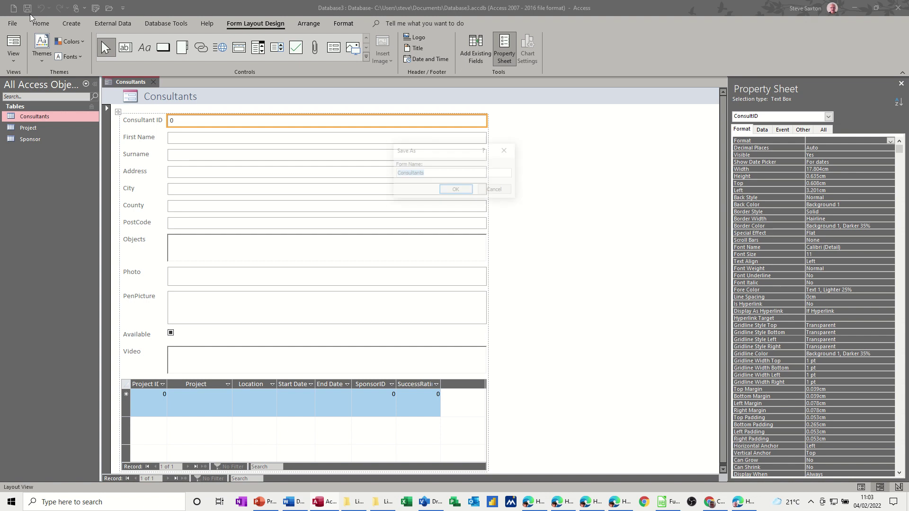
pyautogui.click(399, 174)
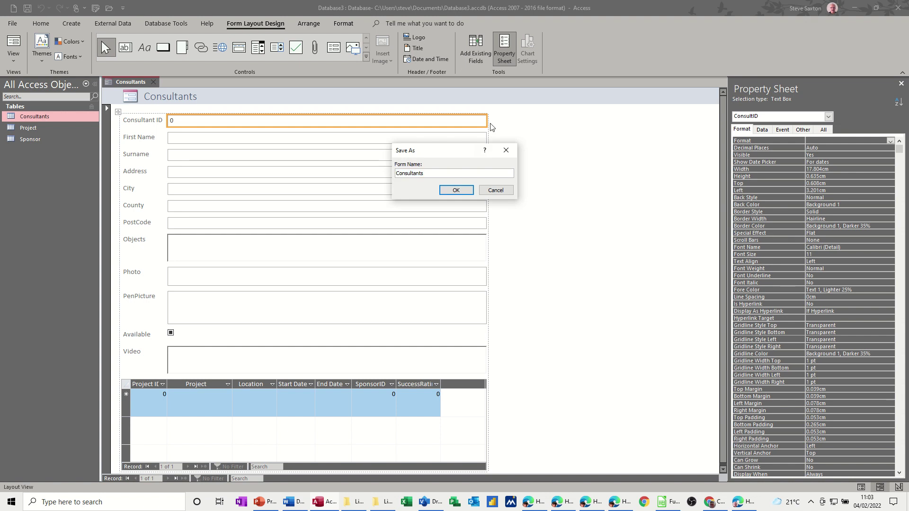
pyautogui.write('Frm')
pyautogui.click(455, 189)
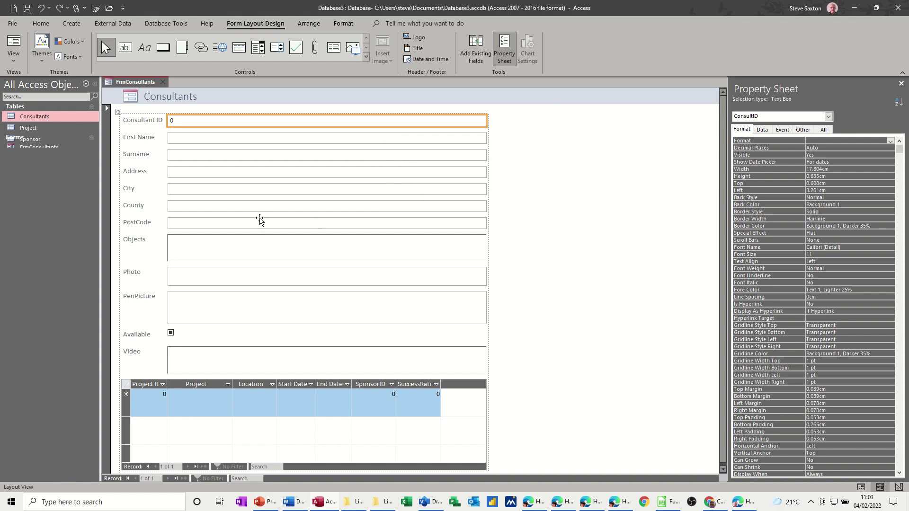
pyautogui.click(162, 82)
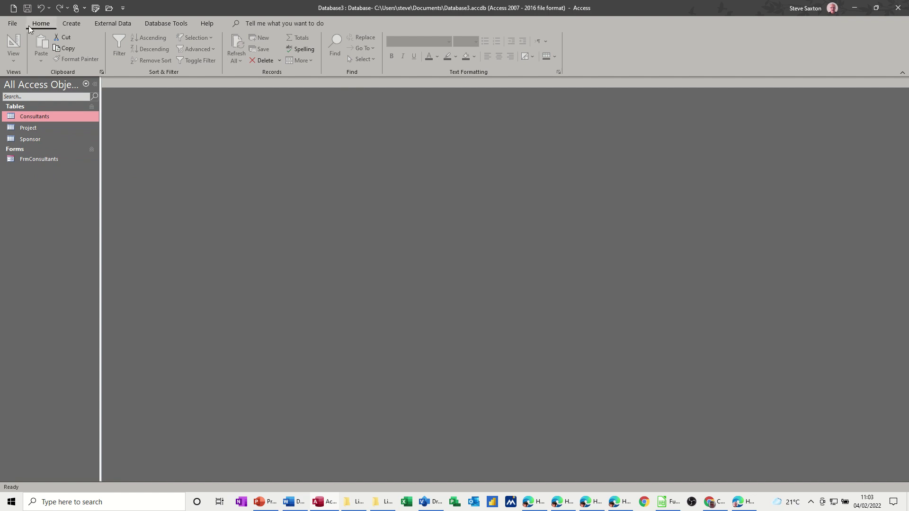
# Choose to save the database as a Template (*.accdt) via File > Save As
pyautogui.click(12, 25)
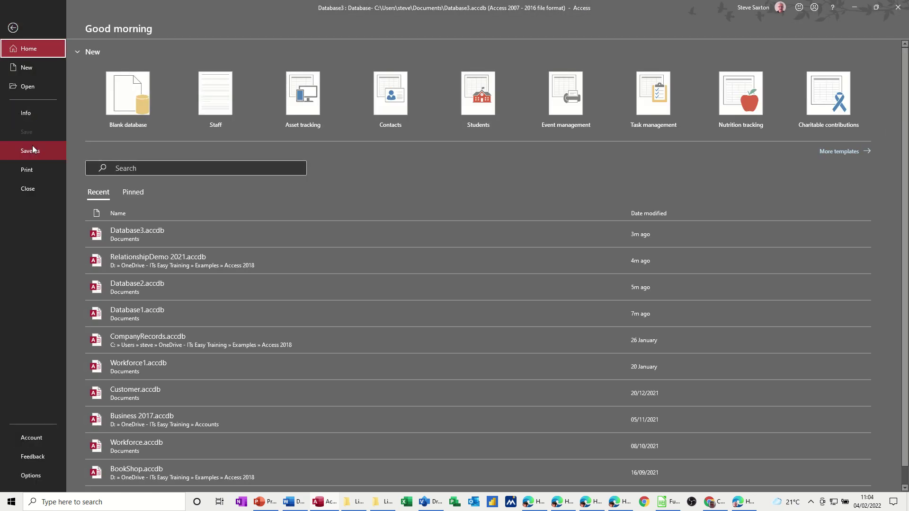
pyautogui.click(33, 151)
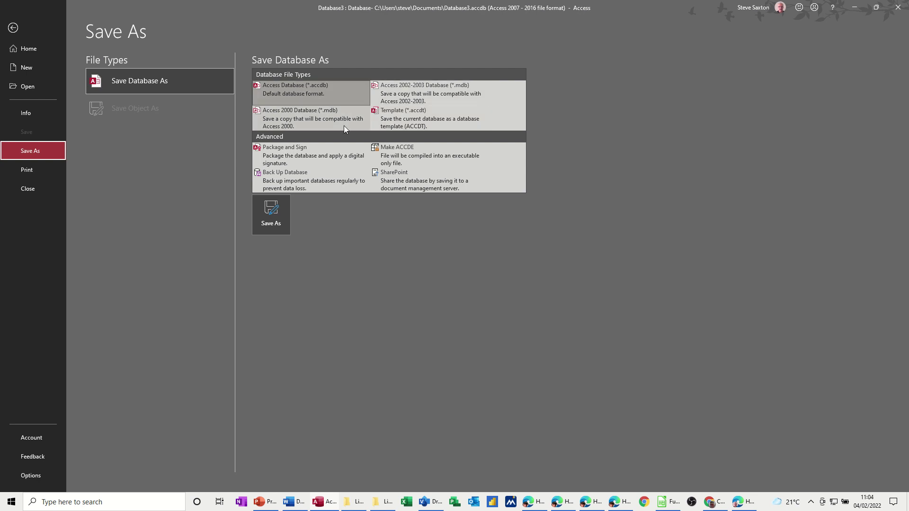
pyautogui.click(414, 117)
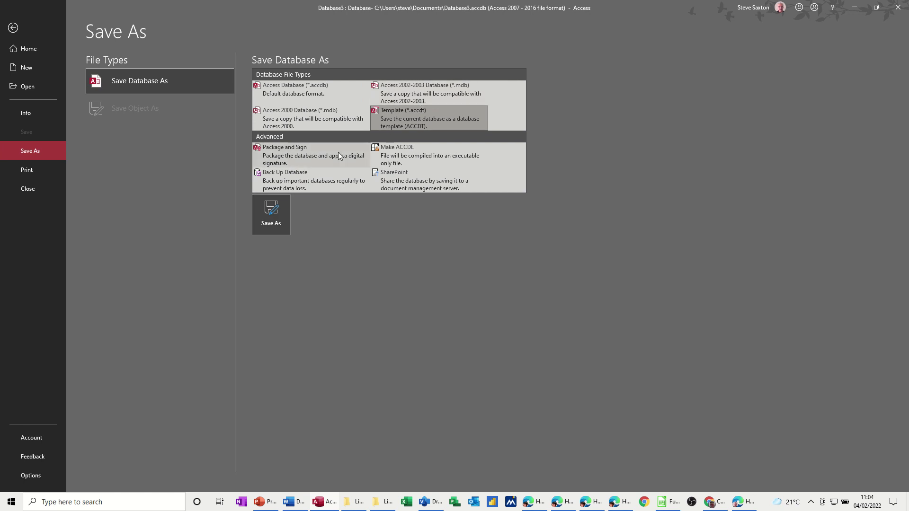
pyautogui.click(266, 214)
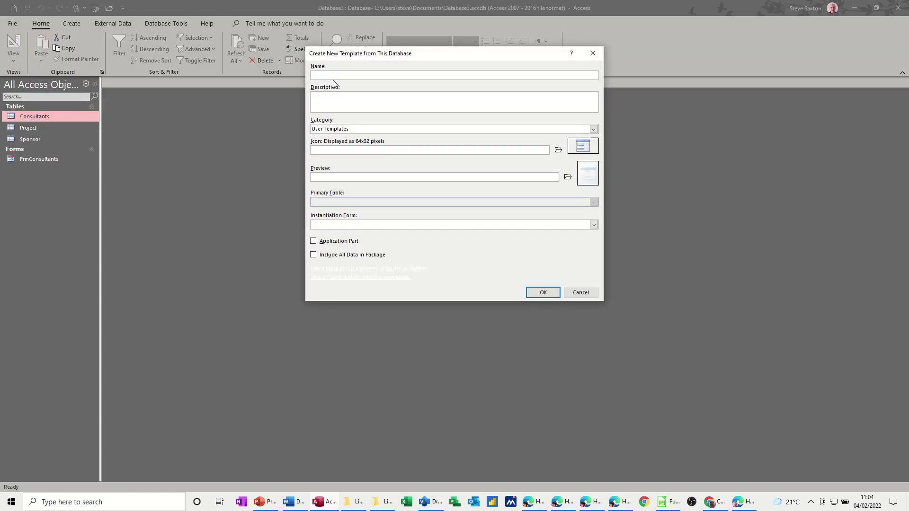
# Name the template 'HR Database', keep the User Templates category, and save it
pyautogui.moveTo(369, 55); pyautogui.dragTo(328, 138)
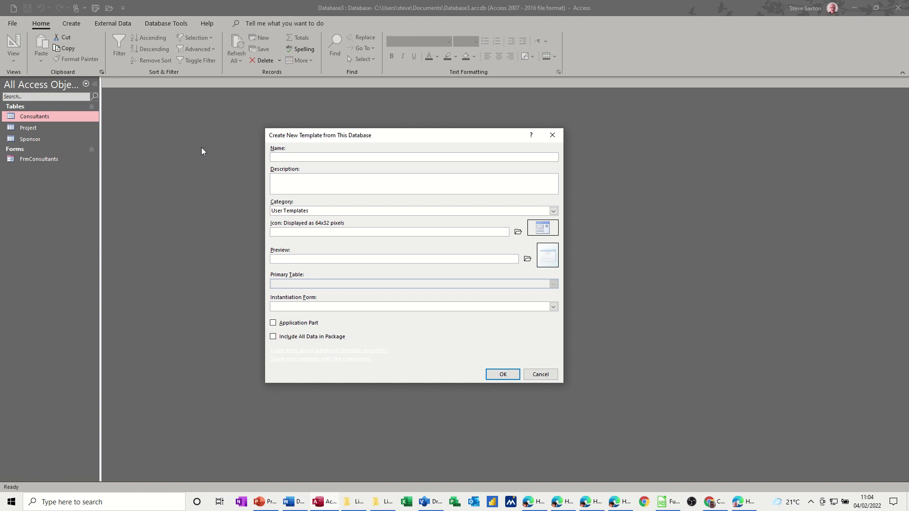
pyautogui.write('HR Database')
pyautogui.click(284, 185)
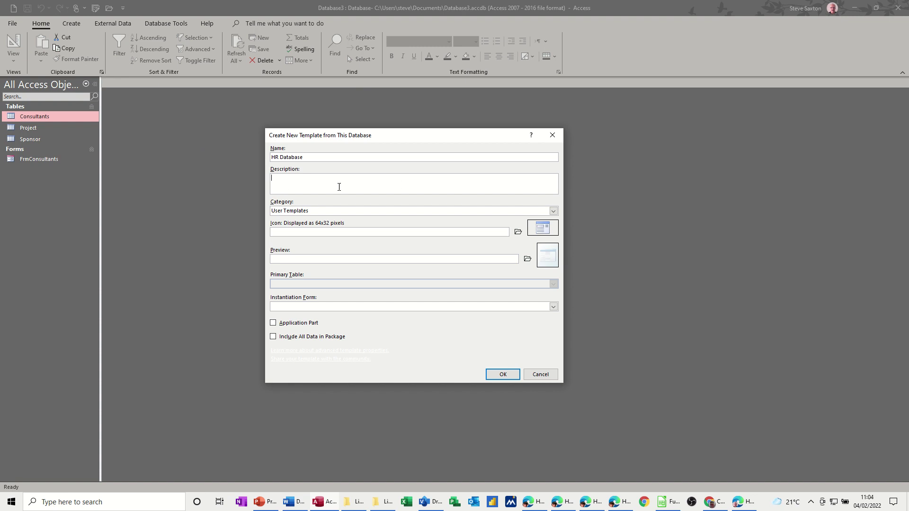
pyautogui.click(371, 212)
pyautogui.click(553, 212)
pyautogui.click(552, 212)
pyautogui.click(503, 376)
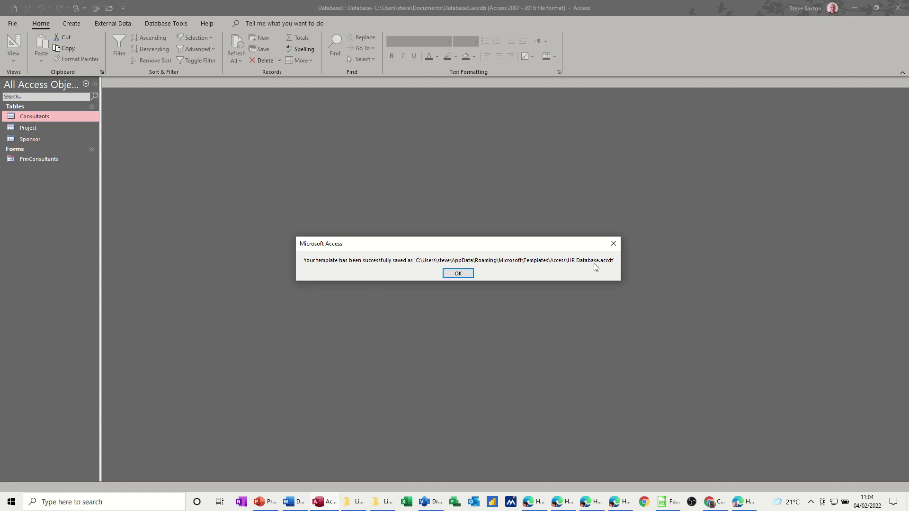
pyautogui.click(457, 274)
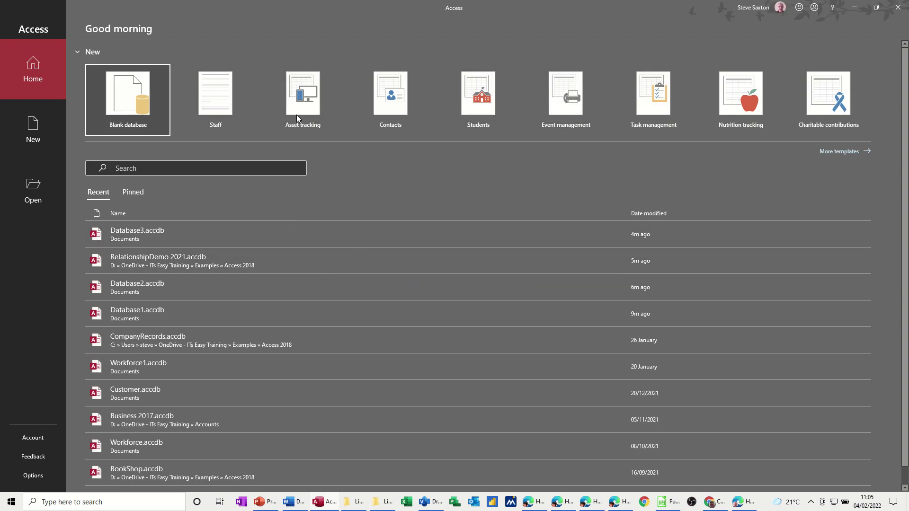
# Select the HR Database template from the Personal templates on the New page
pyautogui.click(41, 134)
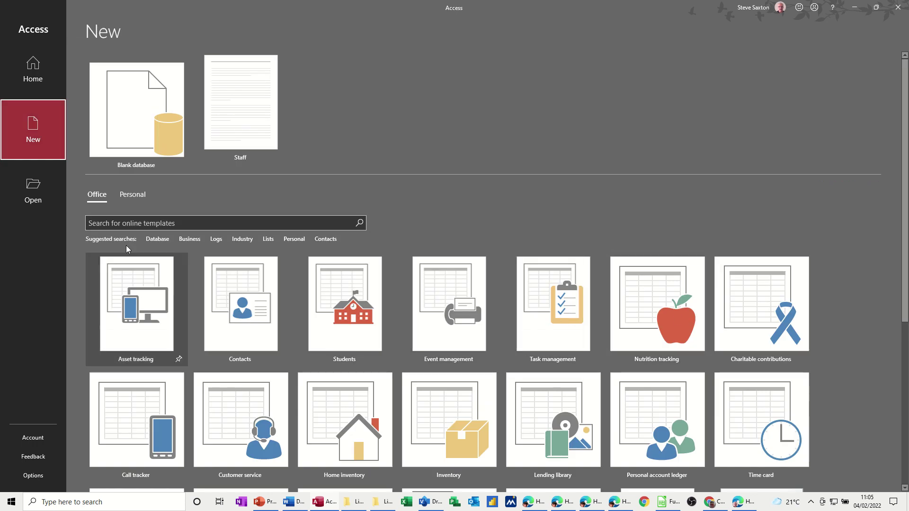
pyautogui.click(129, 196)
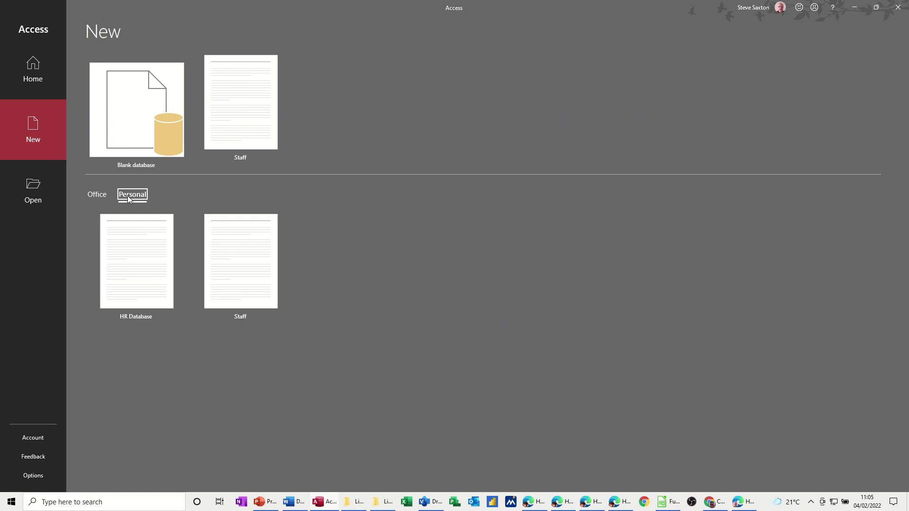
pyautogui.click(136, 271)
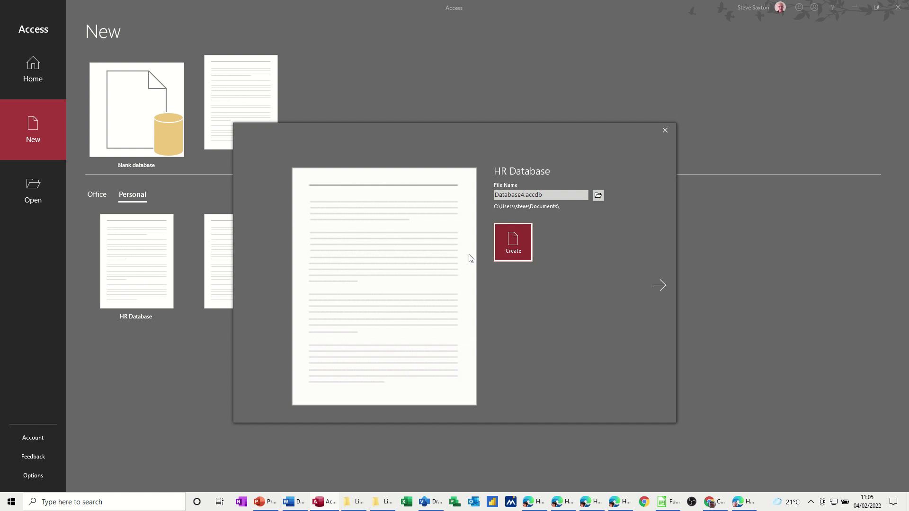
# Create Database4.accdb from the template, enable content, and confirm the Consultants table is empty
pyautogui.click(513, 244)
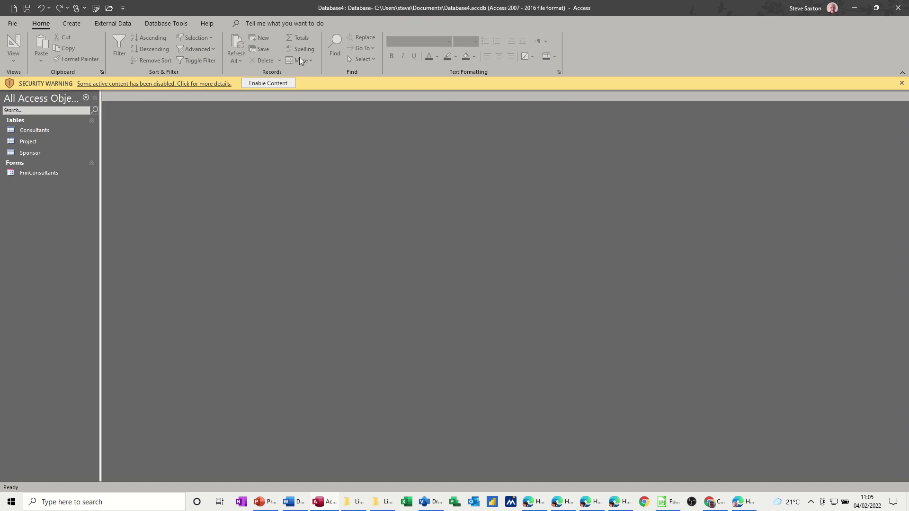
pyautogui.click(266, 83)
pyautogui.doubleClick(43, 117)
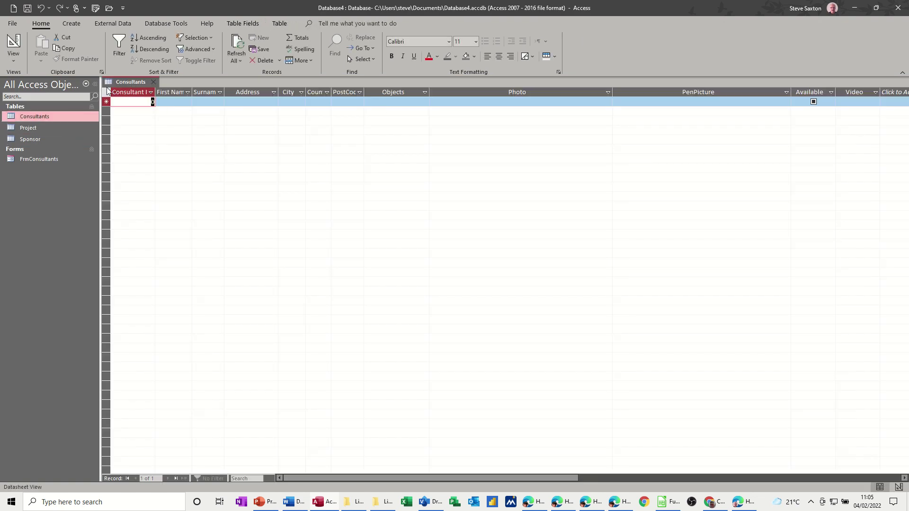
pyautogui.click(153, 82)
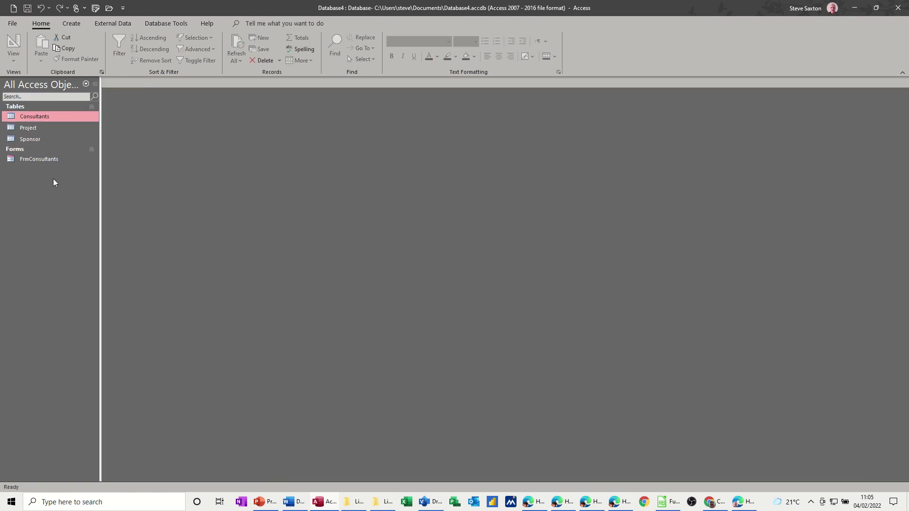
# Select the HR Database personal template again from File > New
pyautogui.click(13, 24)
pyautogui.click(16, 69)
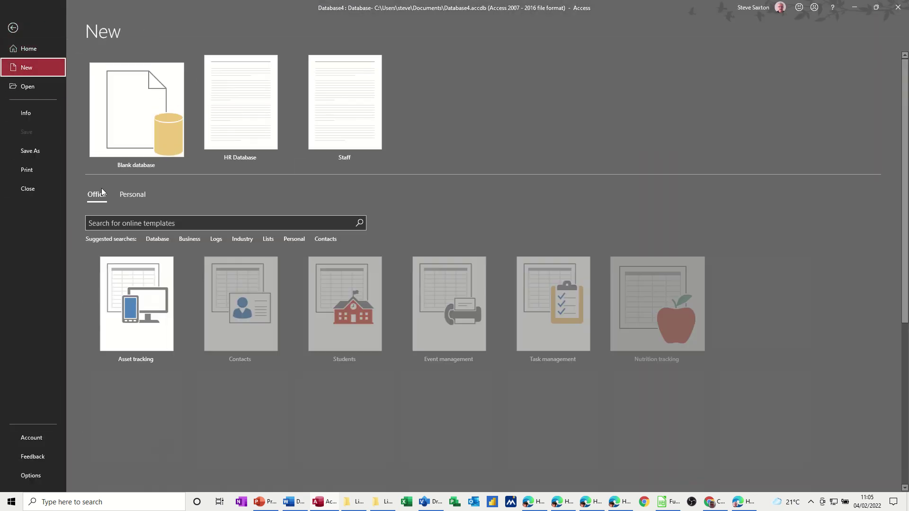
pyautogui.click(132, 196)
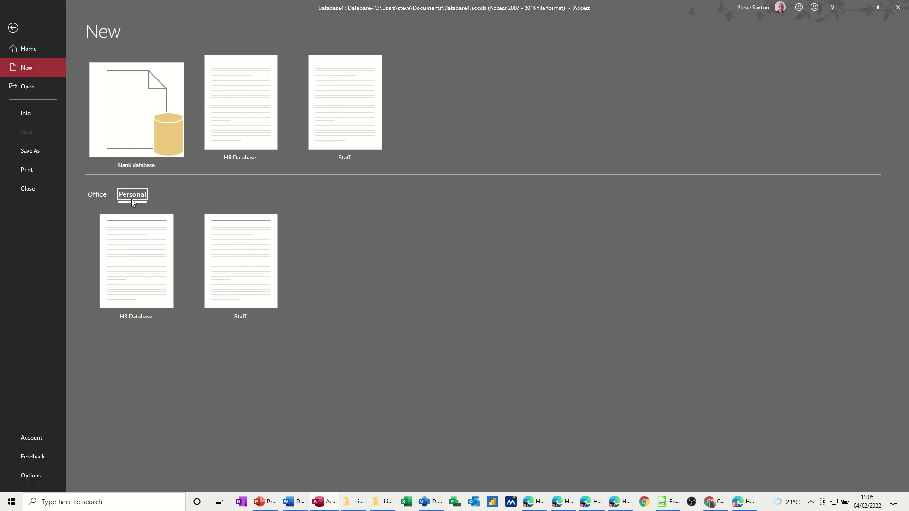
pyautogui.click(137, 262)
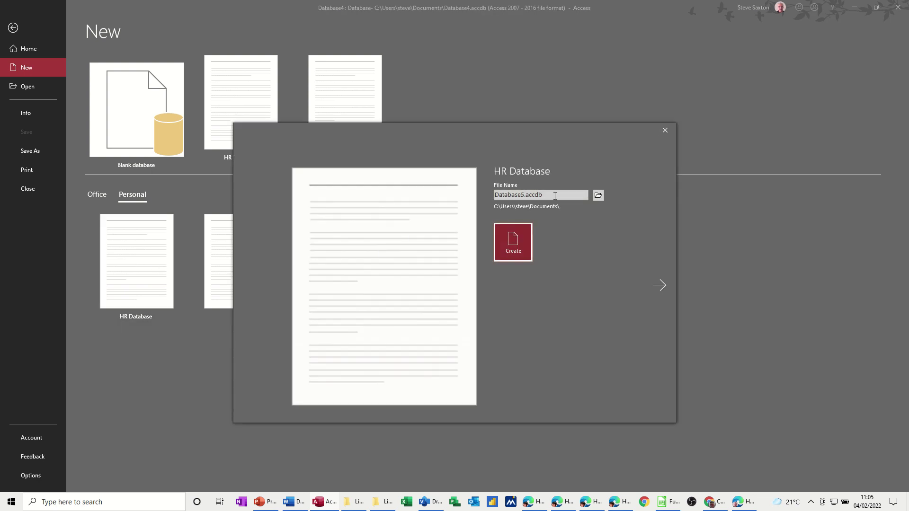
# Replace the default Database5 file name with the projects name and create the database
pyautogui.doubleClick(555, 196)
pyautogui.write('steve Projects')
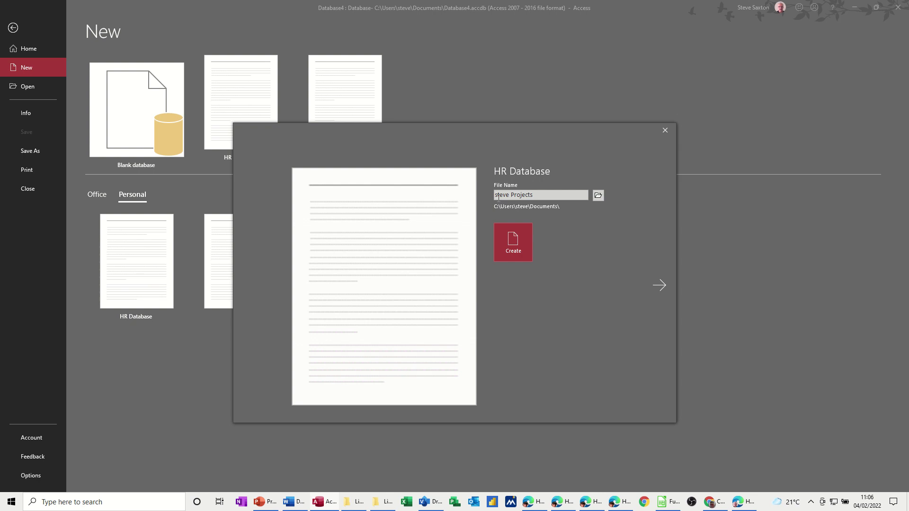
pyautogui.press('BackSpace')
pyautogui.write('S')
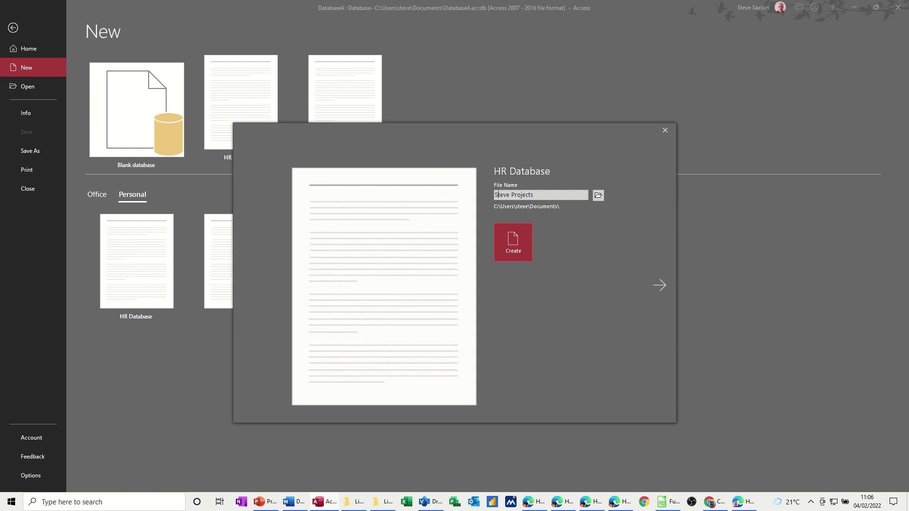
pyautogui.click(509, 247)
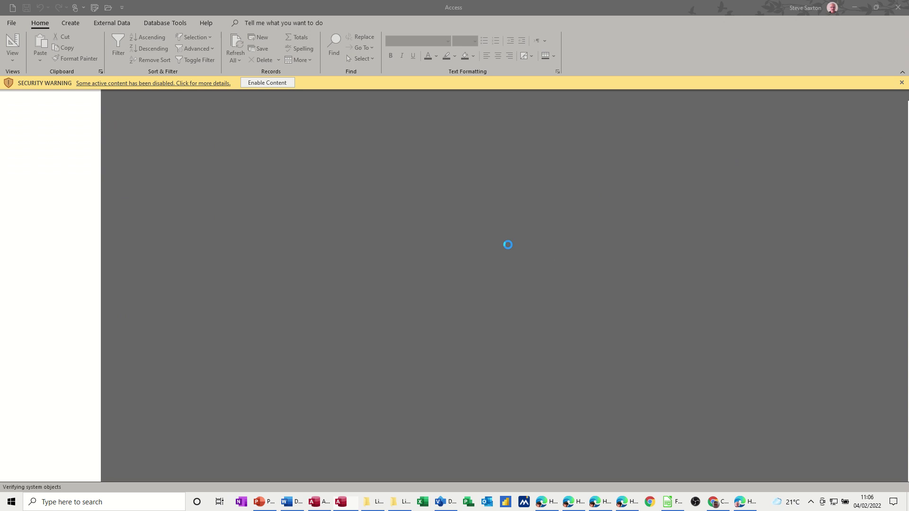
# Enable content and inspect the Consultants, Project and Sponsor table relationships, then close that view
pyautogui.click(269, 86)
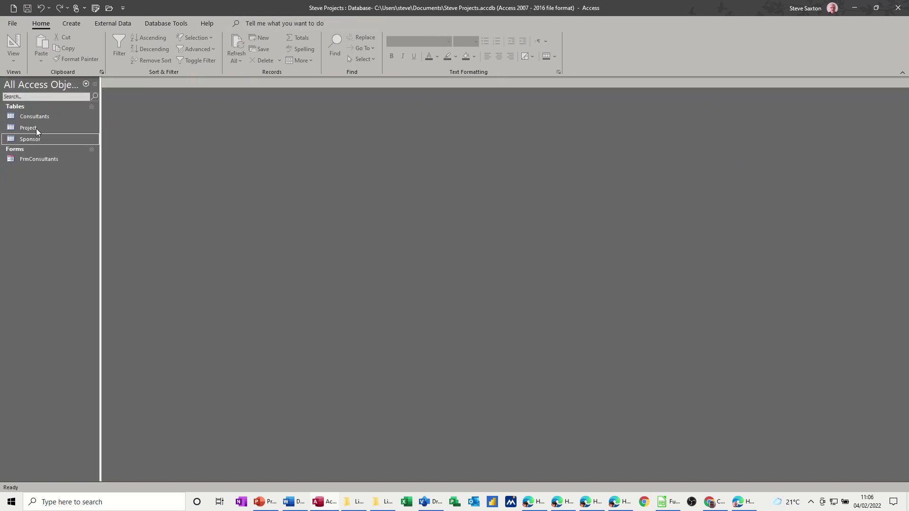
pyautogui.click(157, 23)
pyautogui.click(121, 46)
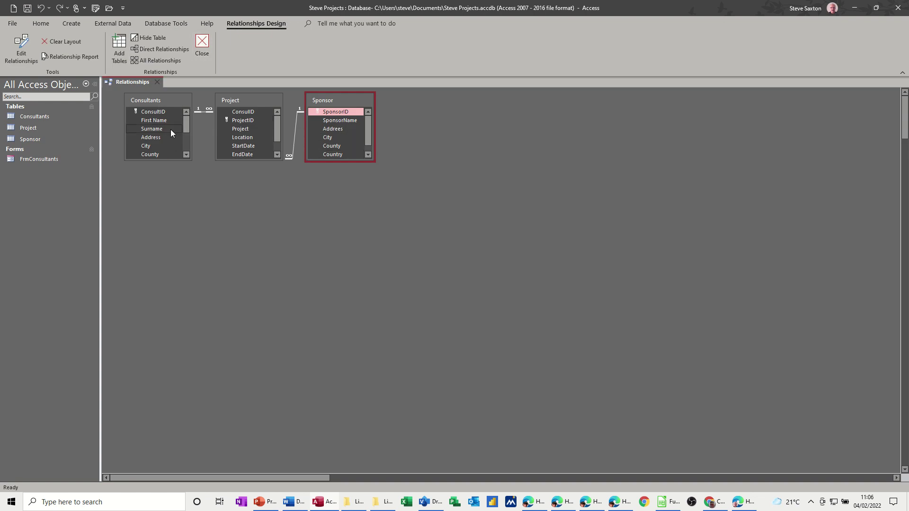
pyautogui.click(202, 45)
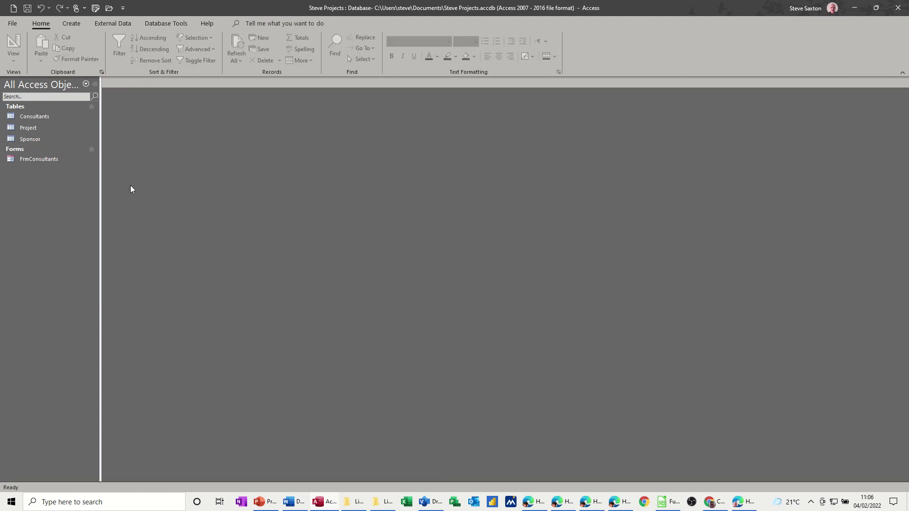
# Create Database5.accdb from the Contacts template in the new-database template gallery
pyautogui.click(13, 24)
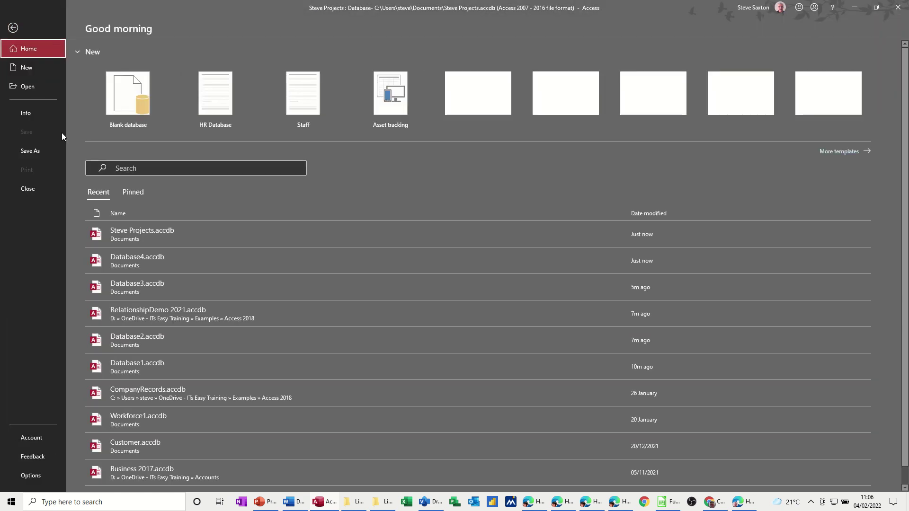
pyautogui.click(25, 70)
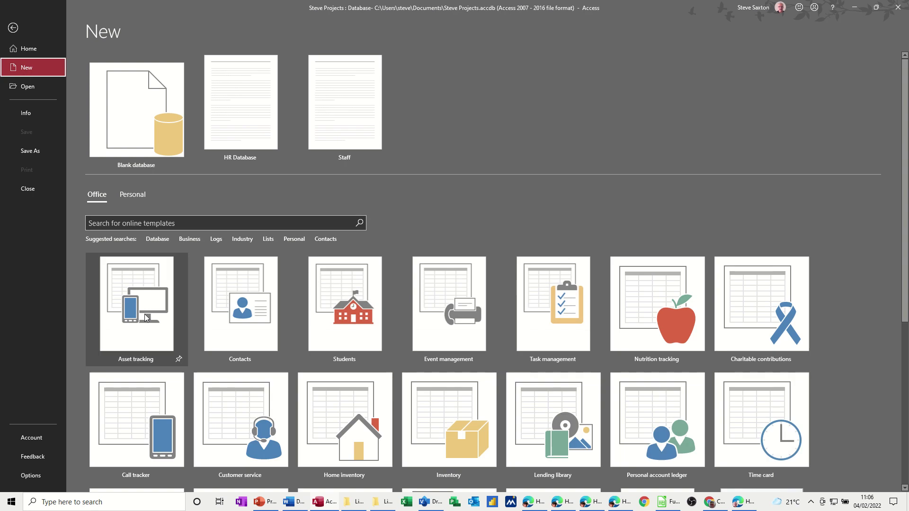
pyautogui.scroll(-1, 588, 330)
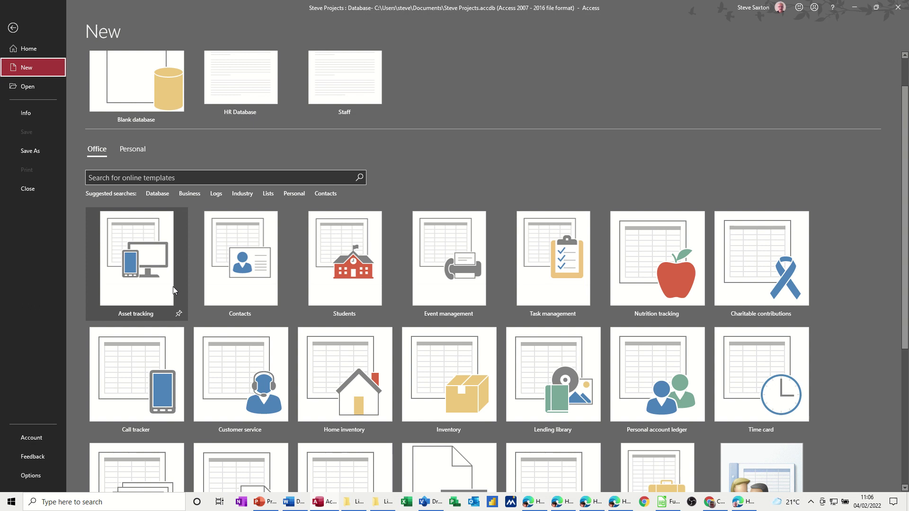
pyautogui.click(251, 273)
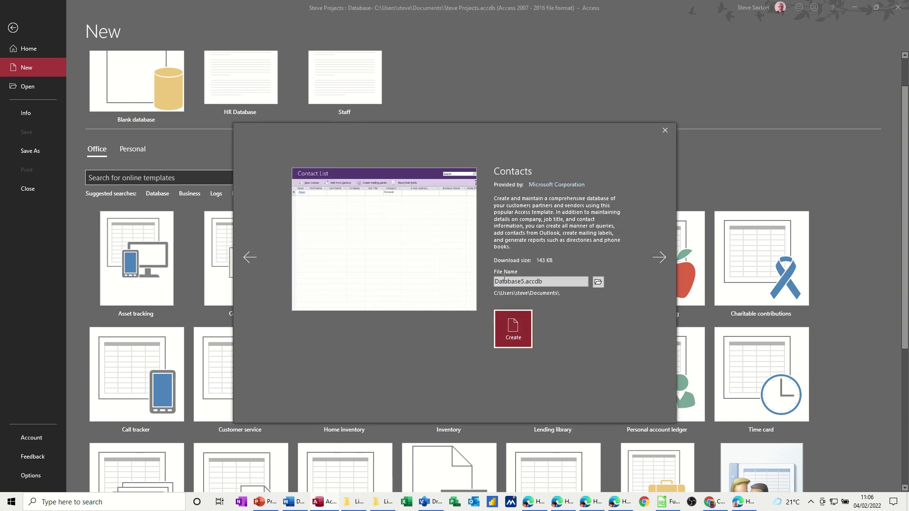
pyautogui.click(509, 330)
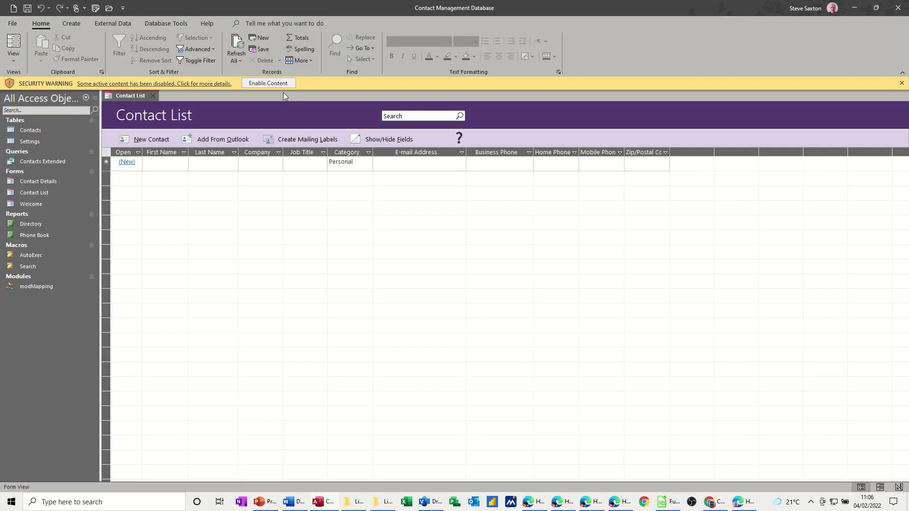
# Enable content, dismiss the Welcome form, and review the Contacts table's design read-only
pyautogui.click(268, 84)
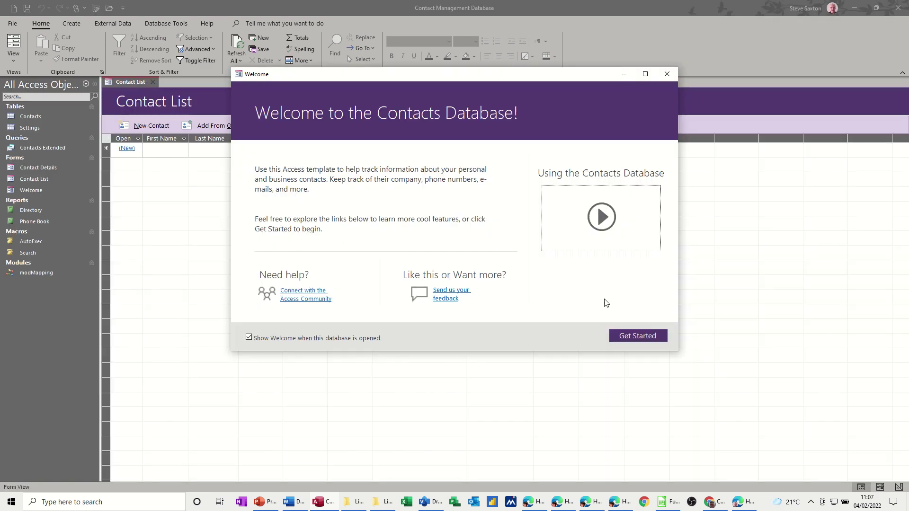
pyautogui.click(667, 74)
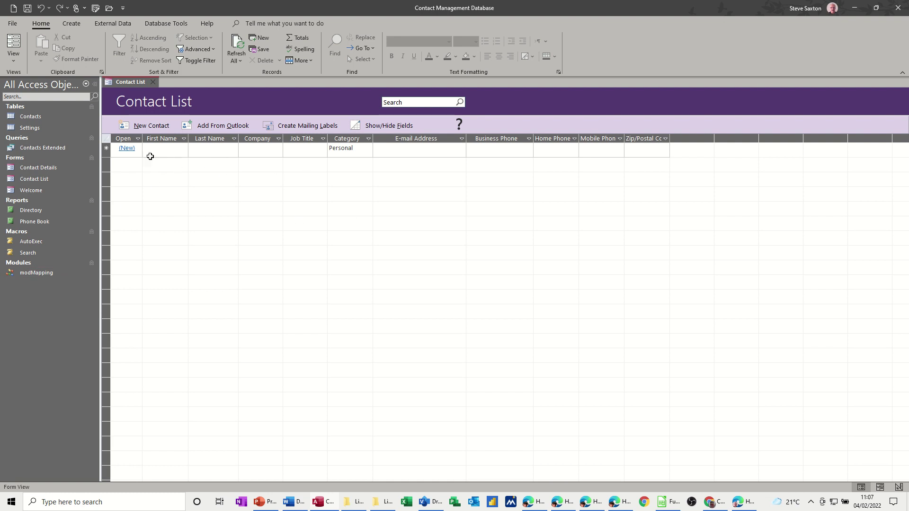
pyautogui.click(35, 119)
pyautogui.rightClick(35, 117)
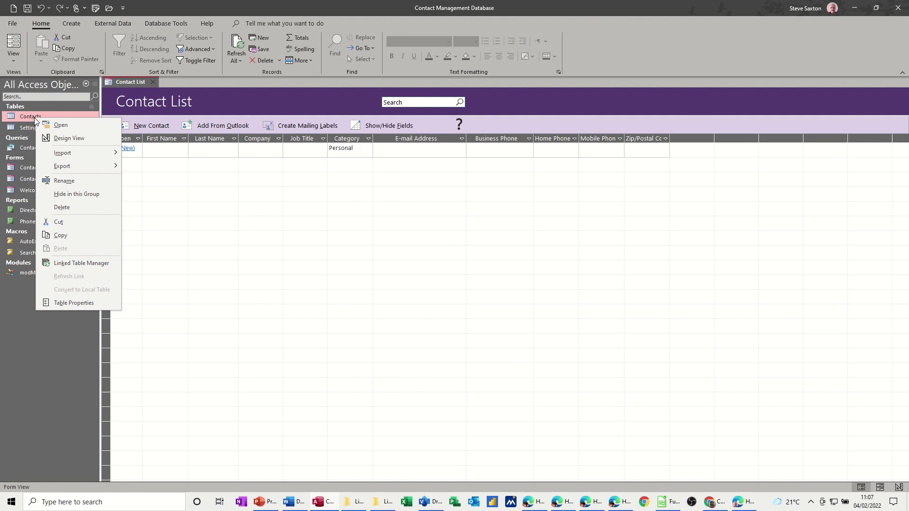
pyautogui.click(46, 143)
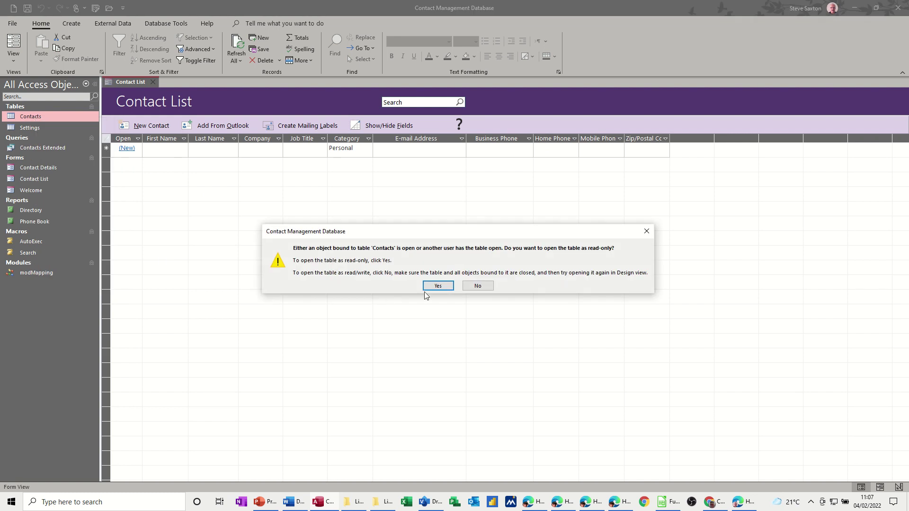
pyautogui.click(442, 288)
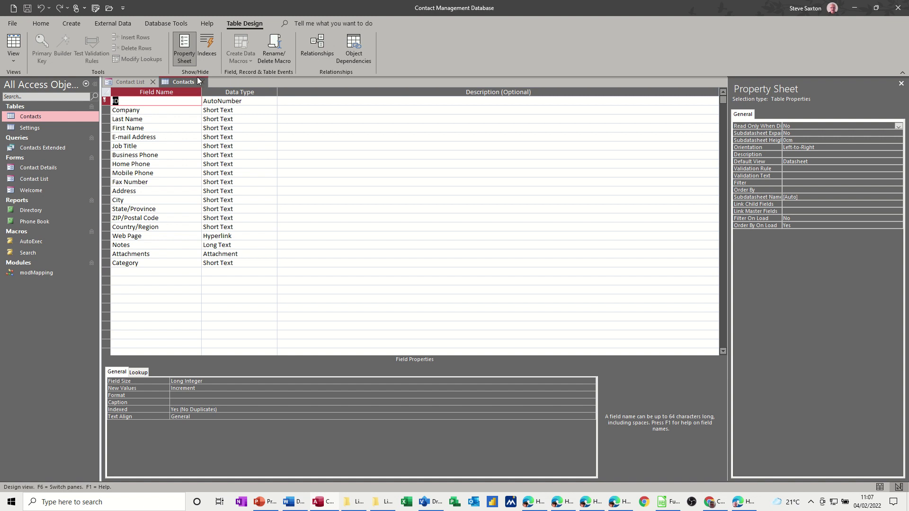
pyautogui.click(202, 81)
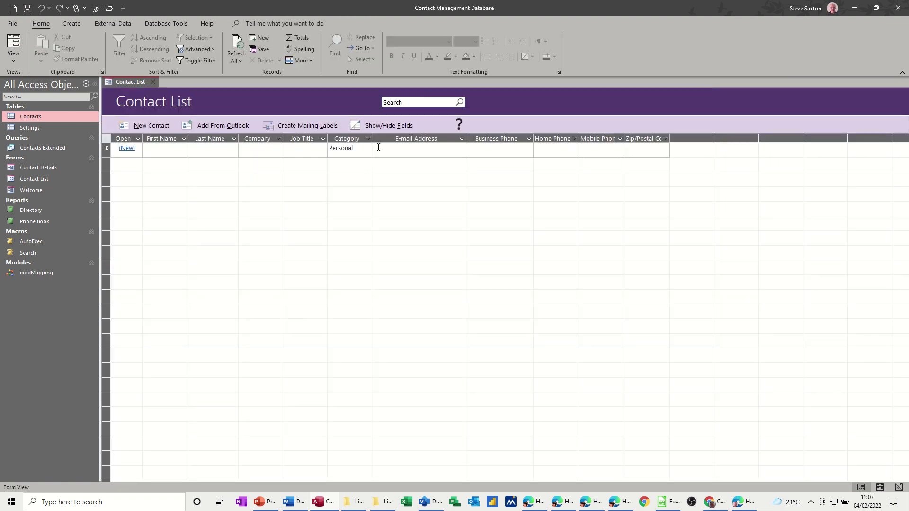
# Check the Category list on the Contact List form, keeping Personal for the new record
pyautogui.click(362, 151)
pyautogui.click(368, 153)
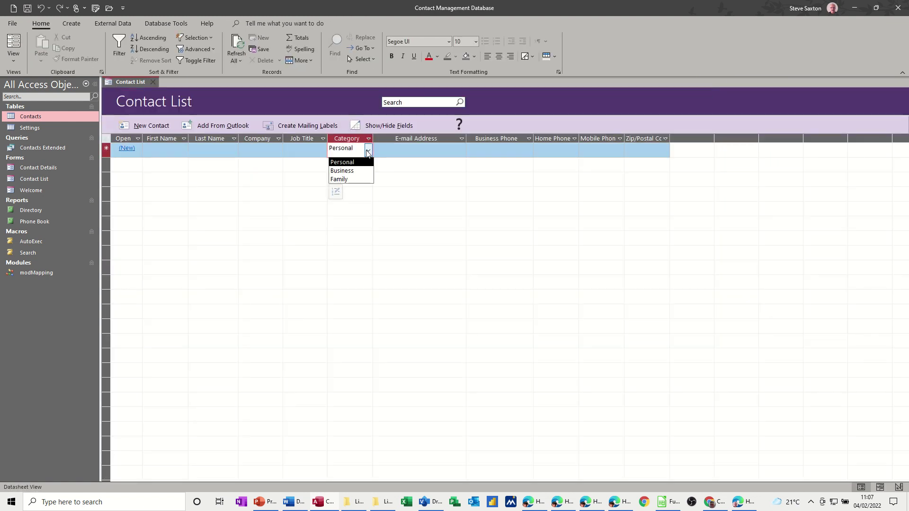
pyautogui.click(348, 162)
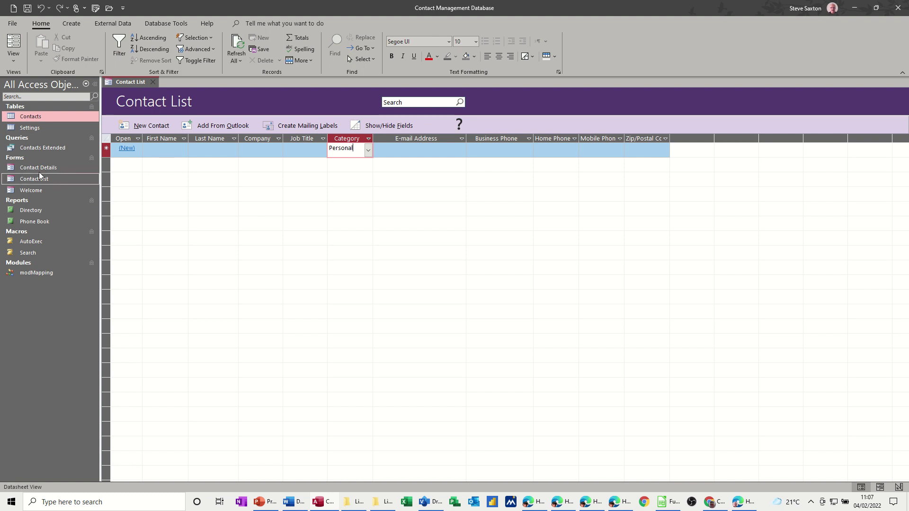
pyautogui.click(164, 24)
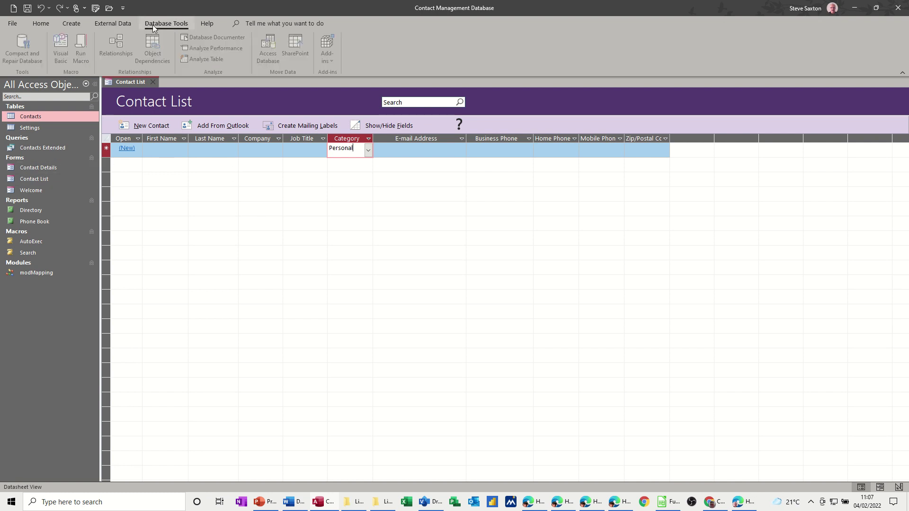
pyautogui.click(118, 45)
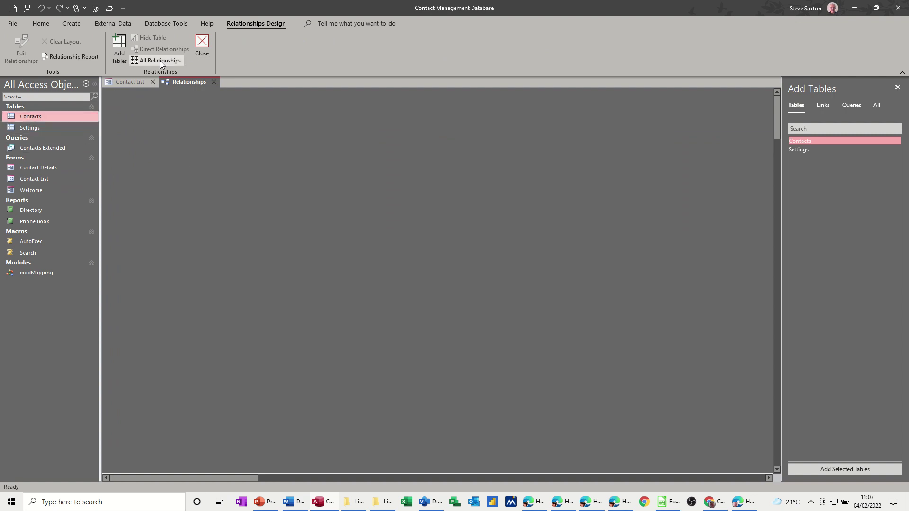
pyautogui.click(201, 52)
pyautogui.click(47, 168)
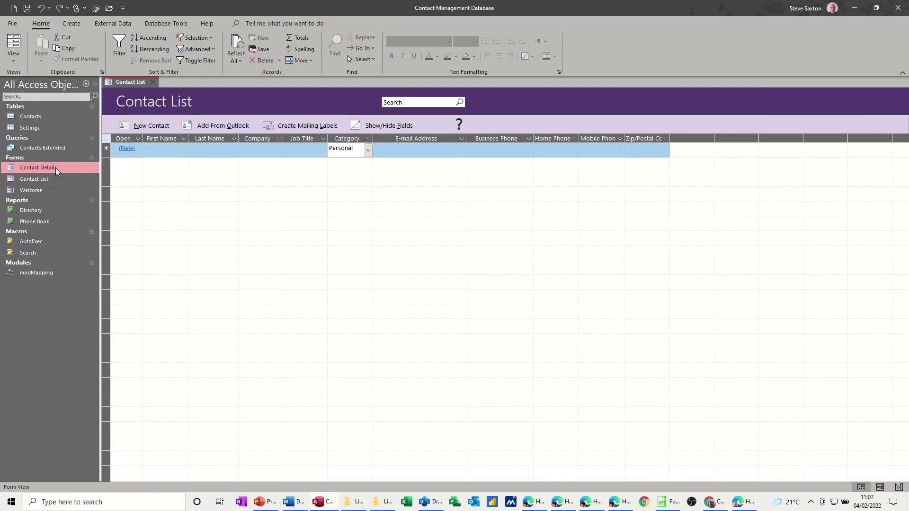
pyautogui.doubleClick(55, 167)
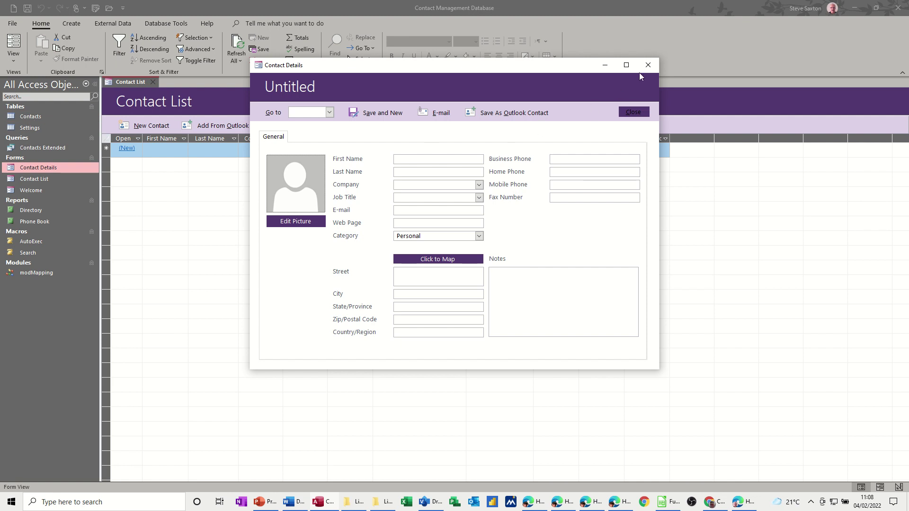
pyautogui.click(650, 64)
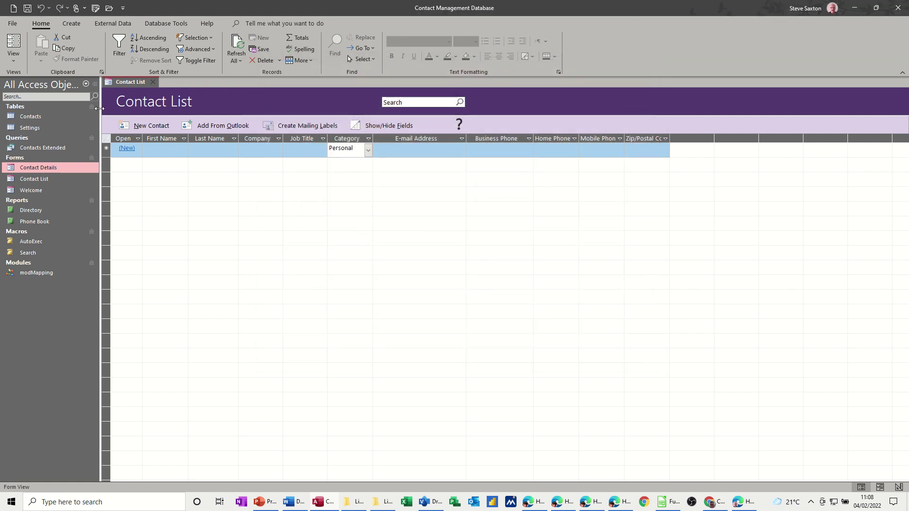
# Create Database6.accdb from the Asset tracking template, enable its content and dismiss the Welcome form
pyautogui.click(12, 23)
pyautogui.click(18, 69)
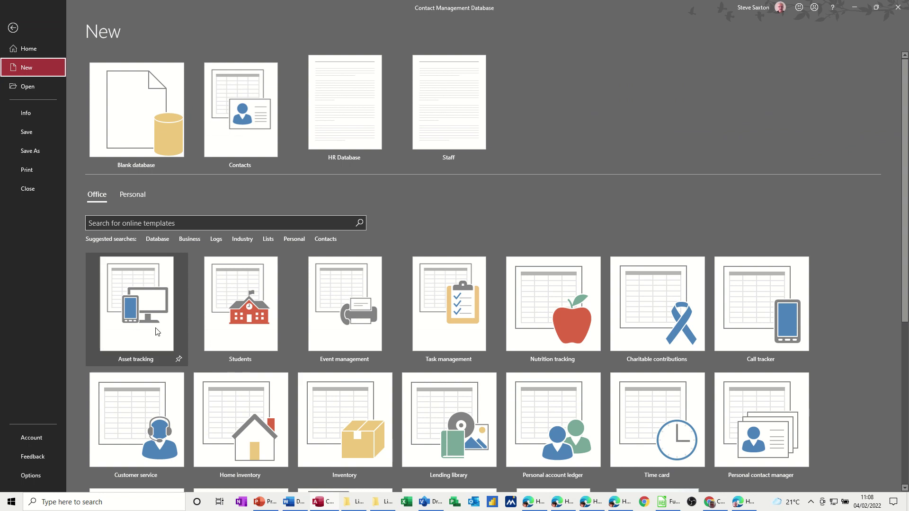
pyautogui.click(134, 294)
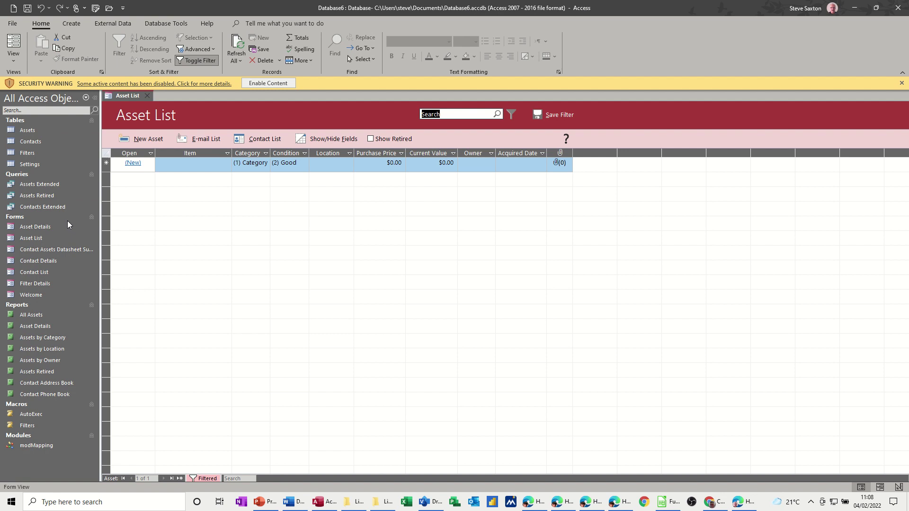
pyautogui.click(270, 83)
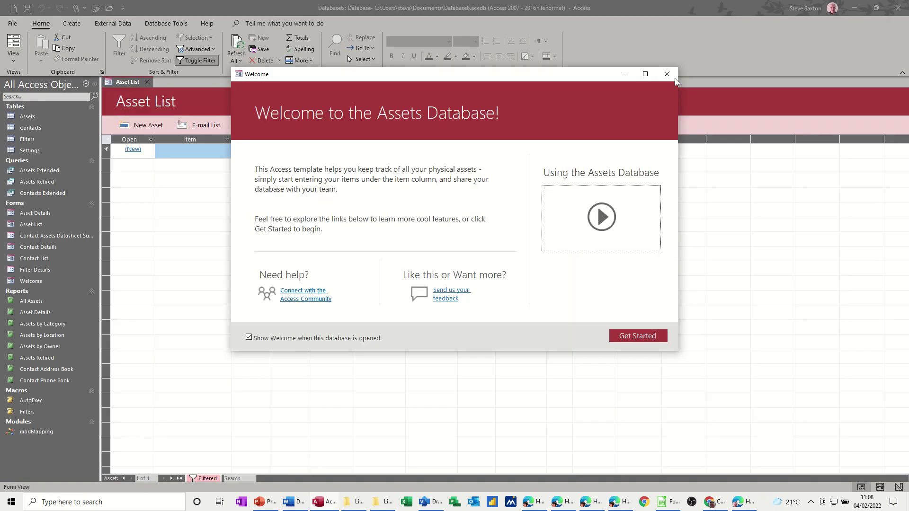
pyautogui.click(668, 74)
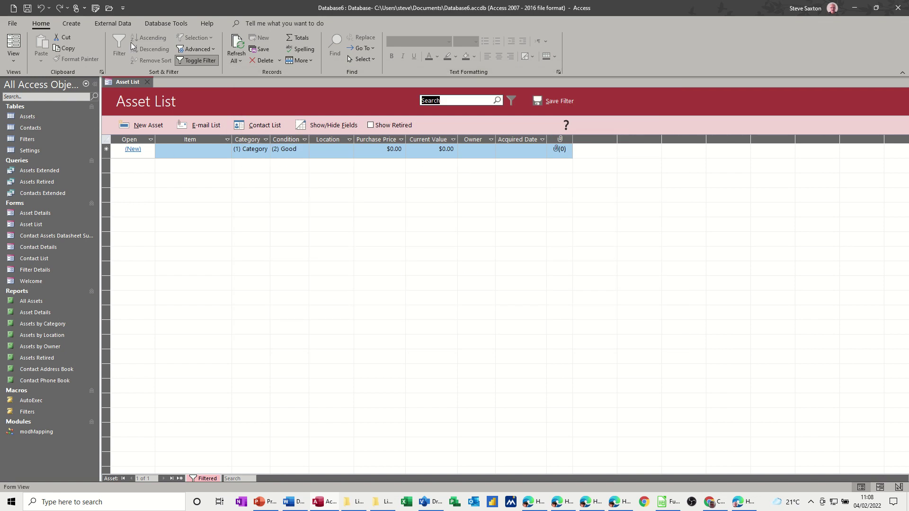
pyautogui.click(172, 23)
pyautogui.click(119, 52)
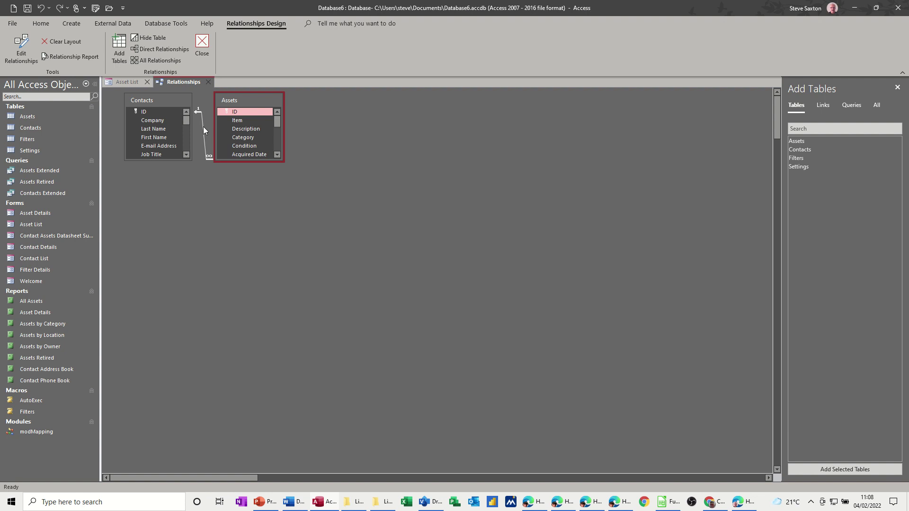
pyautogui.doubleClick(203, 126)
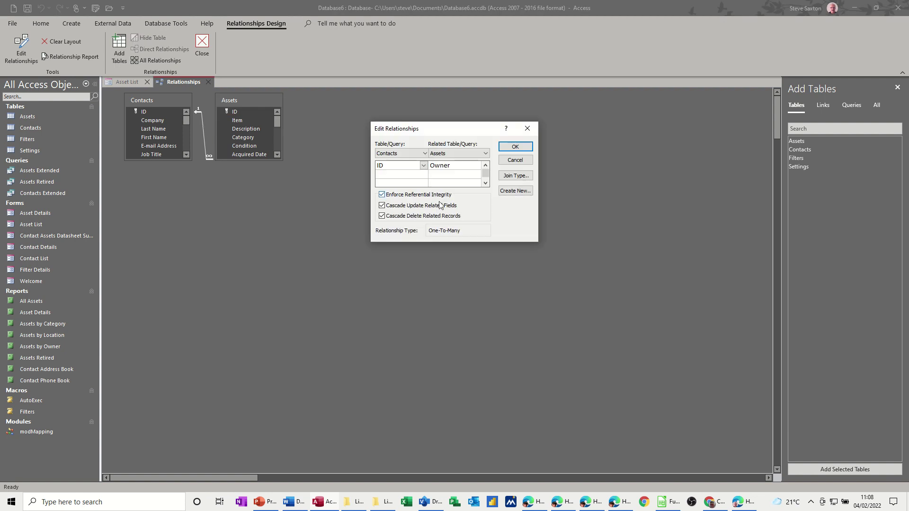
pyautogui.click(515, 176)
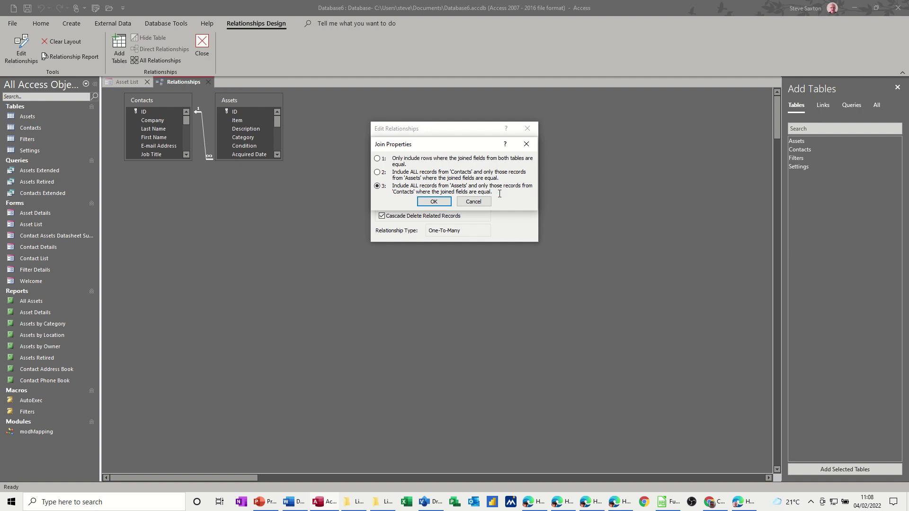
pyautogui.click(469, 203)
pyautogui.click(515, 160)
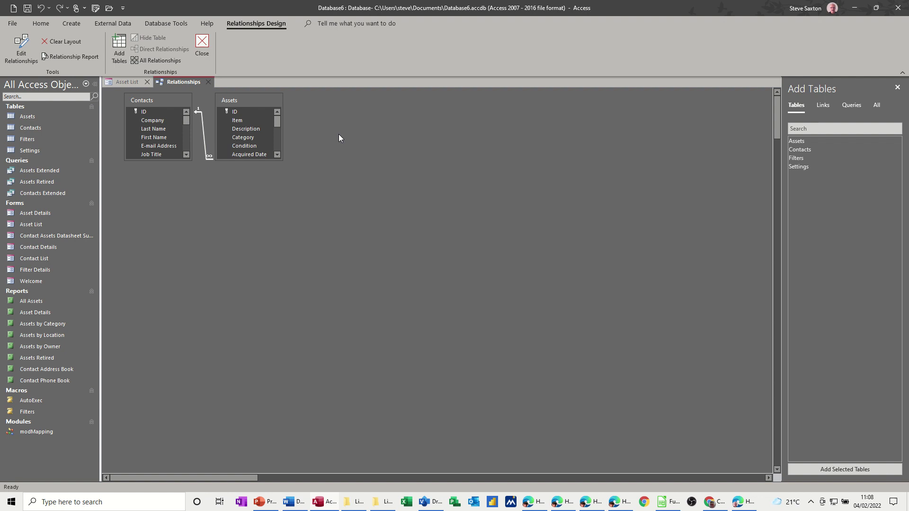
pyautogui.click(209, 82)
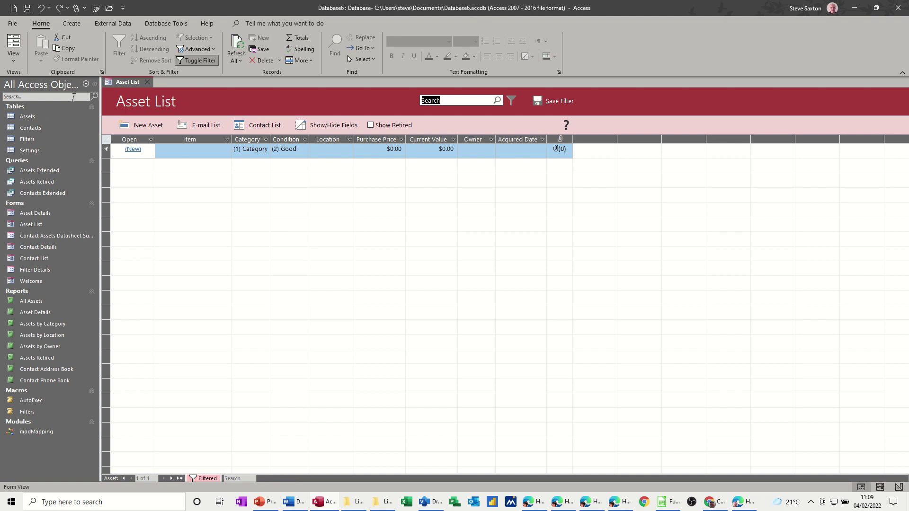
# Create Database7.accdb from the HR Database template under the Personal templates
pyautogui.click(12, 23)
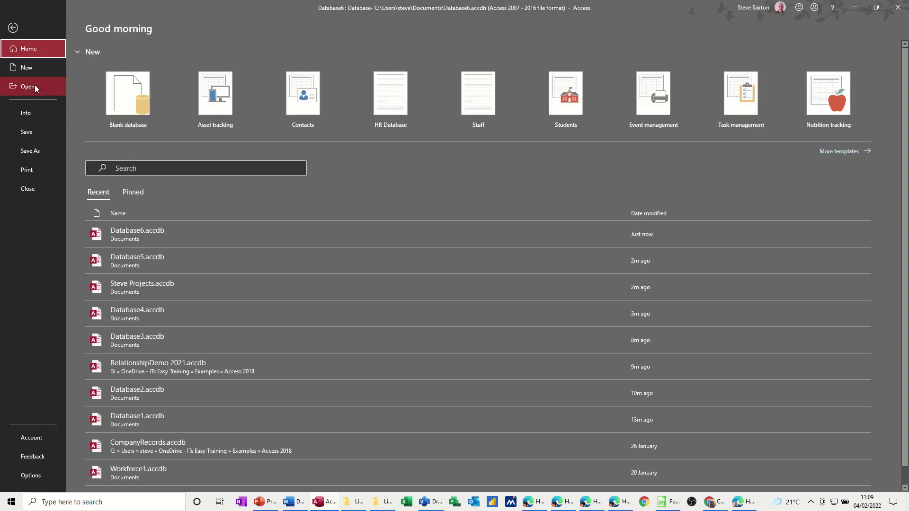
pyautogui.click(30, 67)
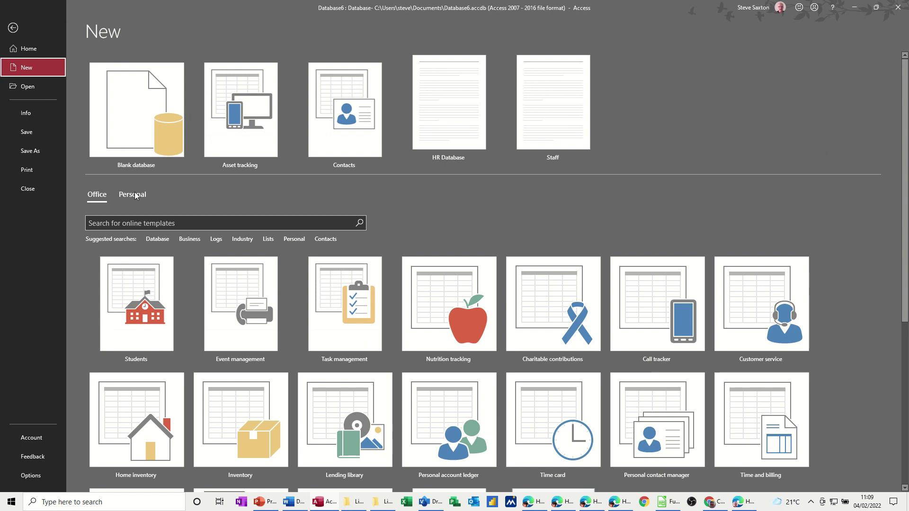
pyautogui.click(133, 194)
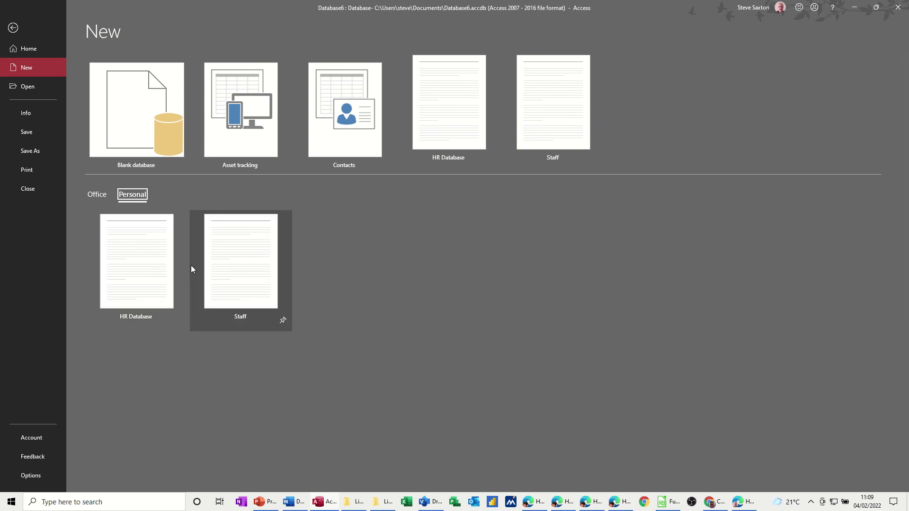
pyautogui.click(151, 274)
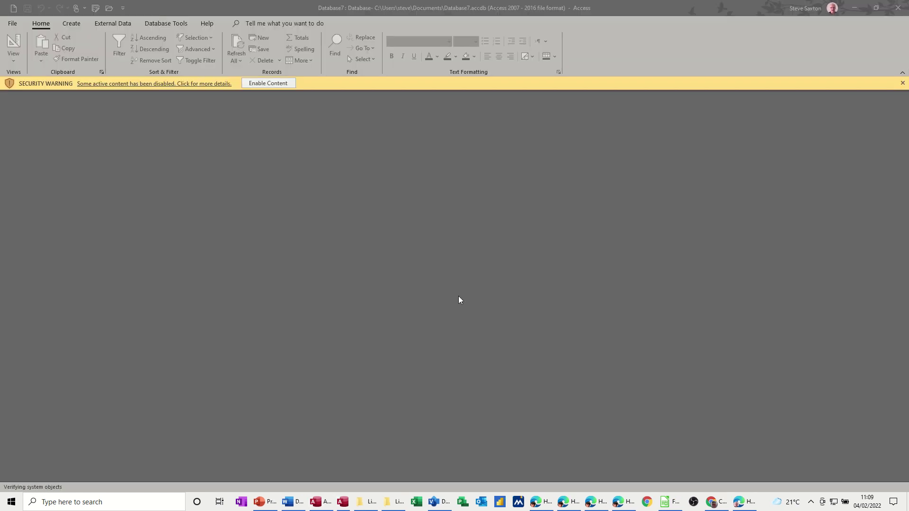